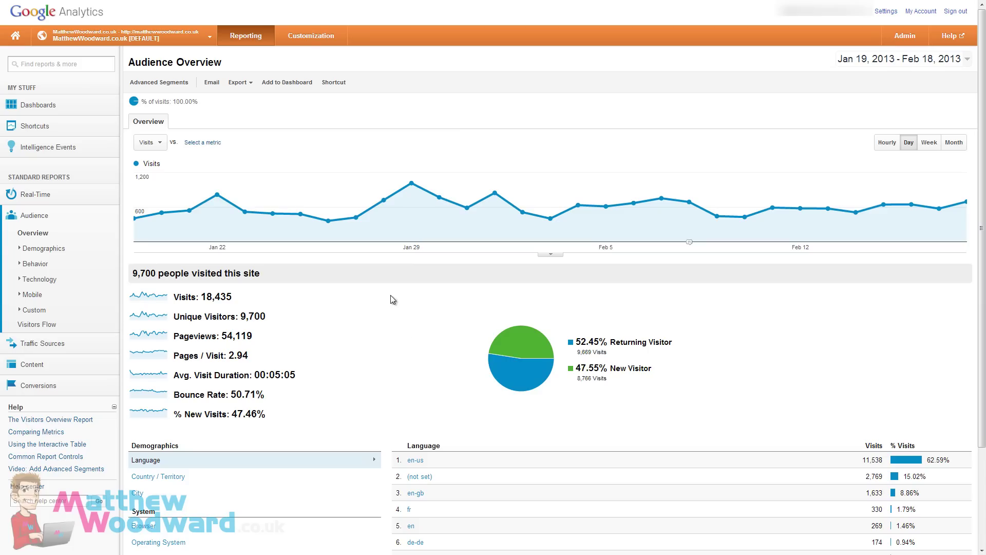
Step: Open the Referrals report under Traffic Sources > Sources
left_click(42, 344)
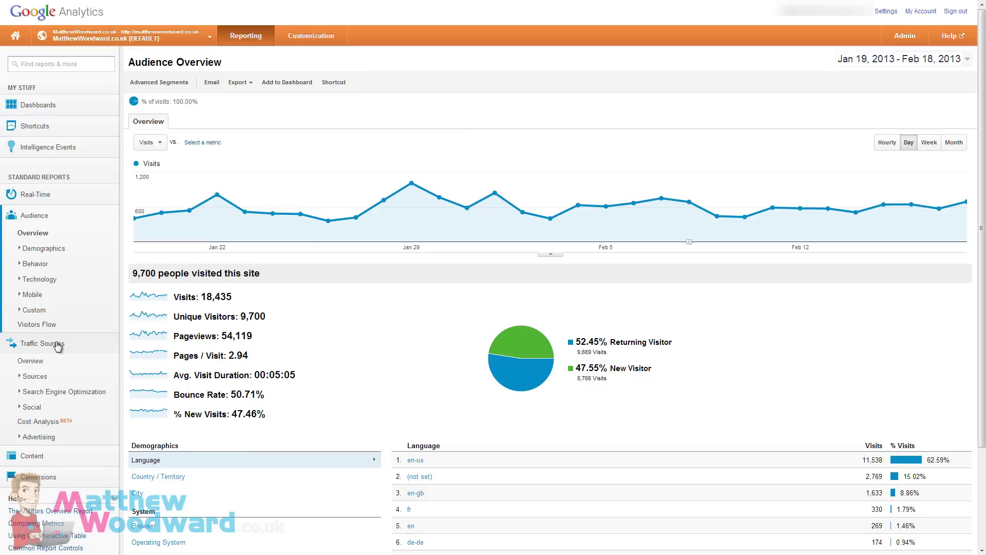
left_click(32, 361)
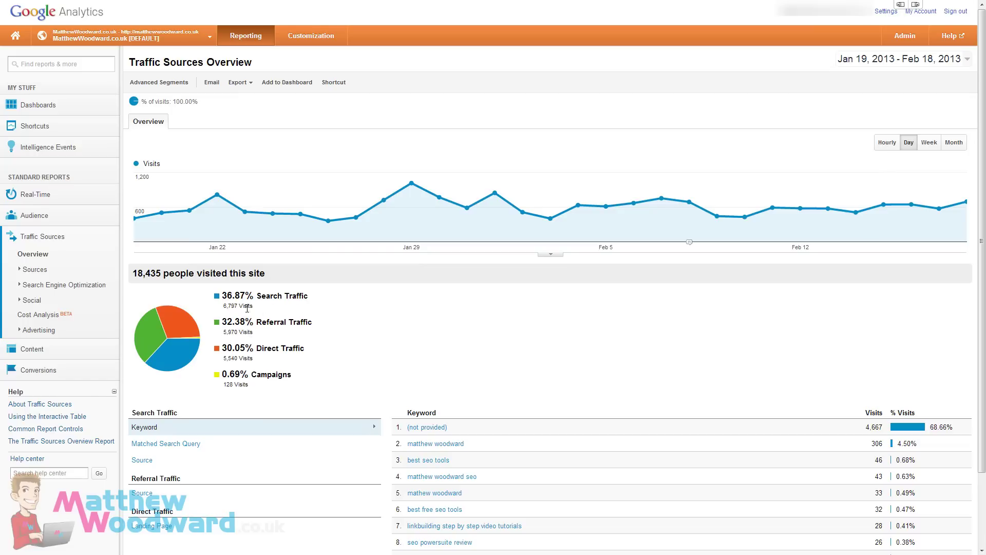
left_click(35, 269)
left_click(38, 315)
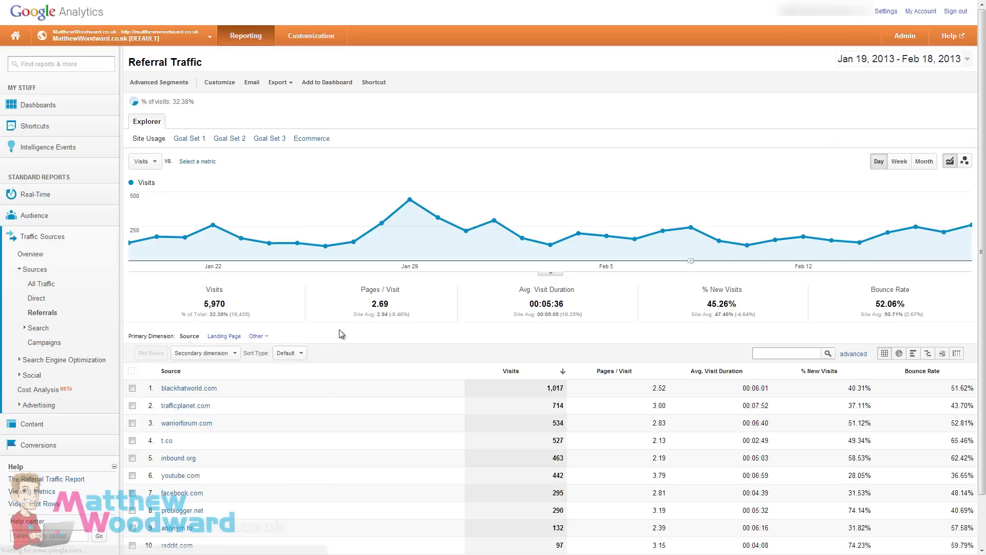
scroll(297, 404, "down", 2)
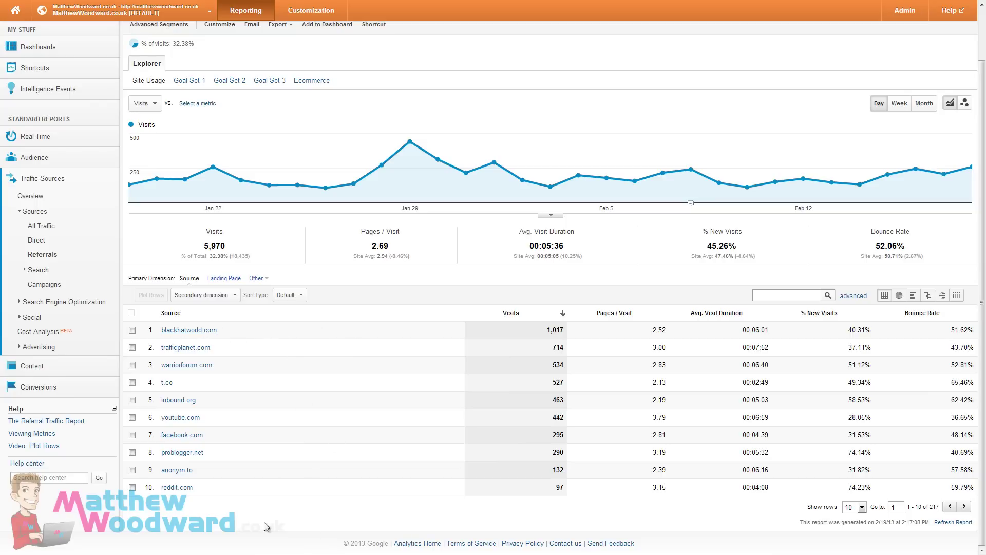
Step: Drill into blackhatworld.com's referral paths, then return to the full referring-sites list
left_click(202, 333)
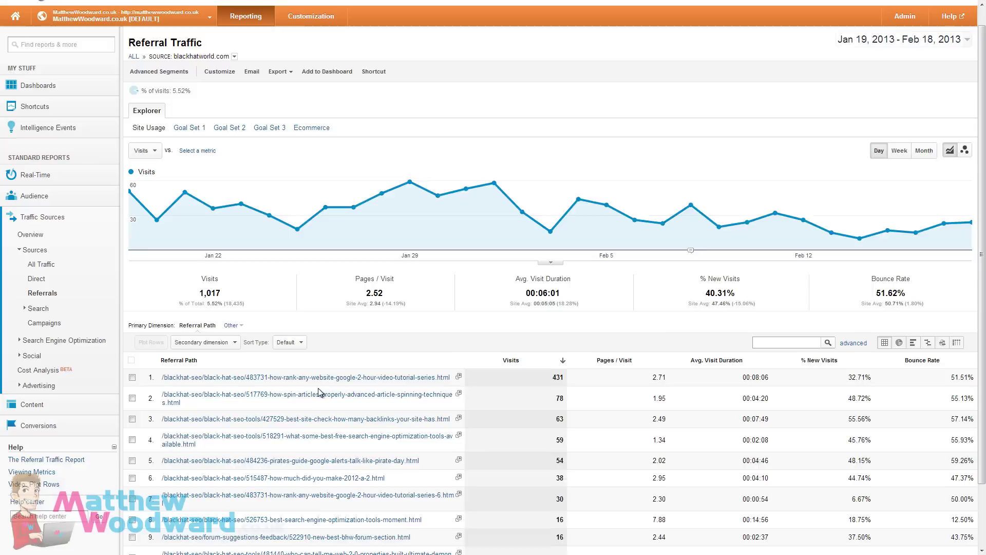
scroll(195, 289, "down", 2)
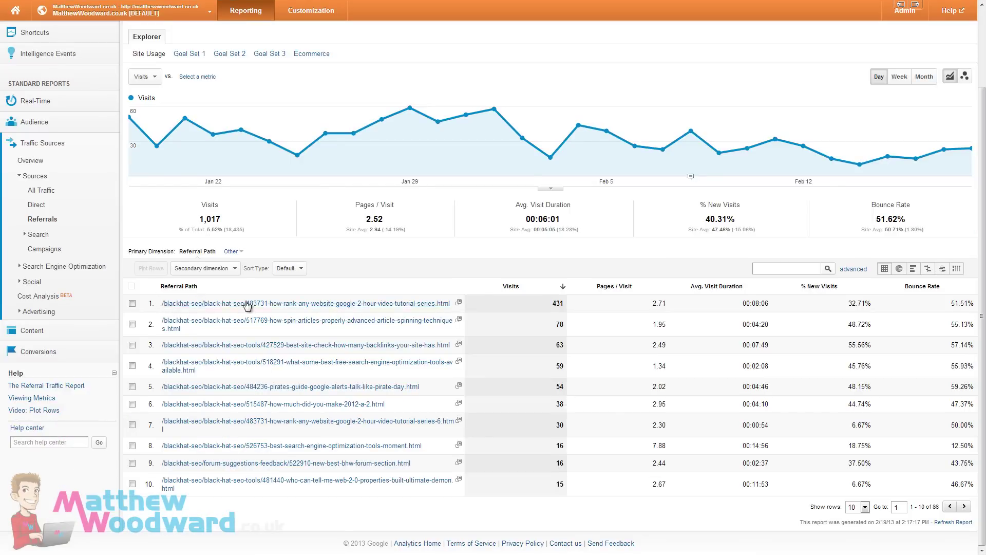
left_click(42, 220)
scroll(308, 332, "down", 1)
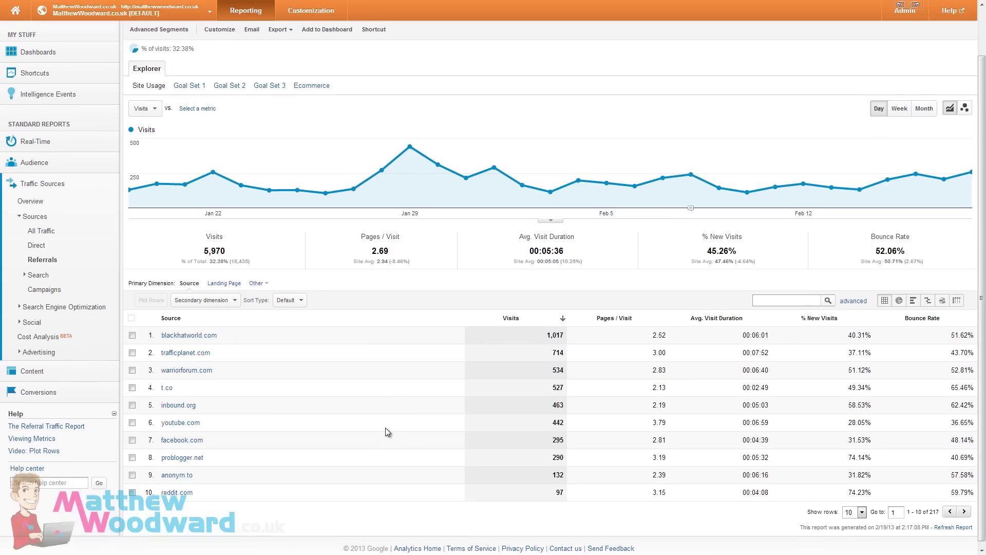
scroll(386, 429, "up", 2)
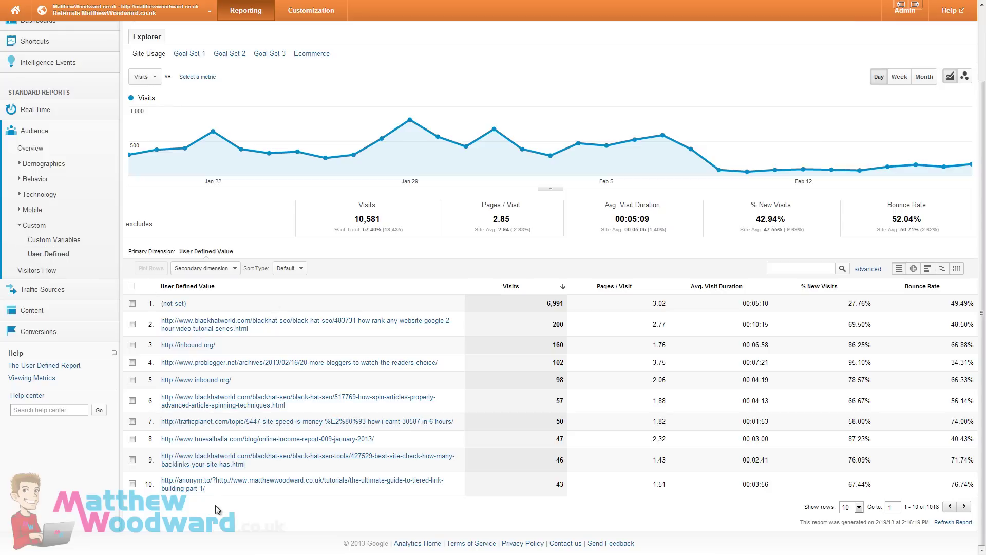
Step: Switch the User Defined report to Goal Set 1 to view each referrer's conversion rates and goal values
left_click(189, 54)
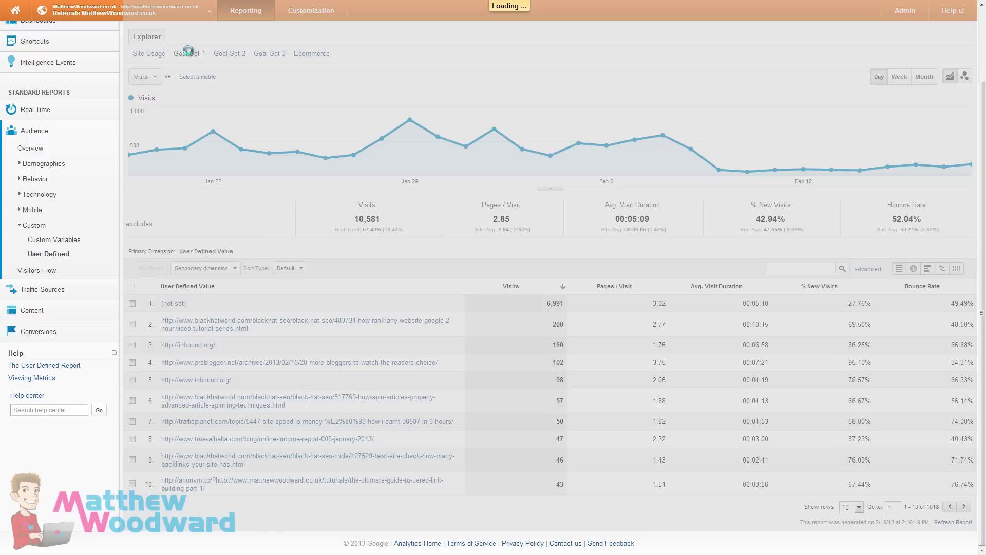
scroll(301, 285, "down", 2)
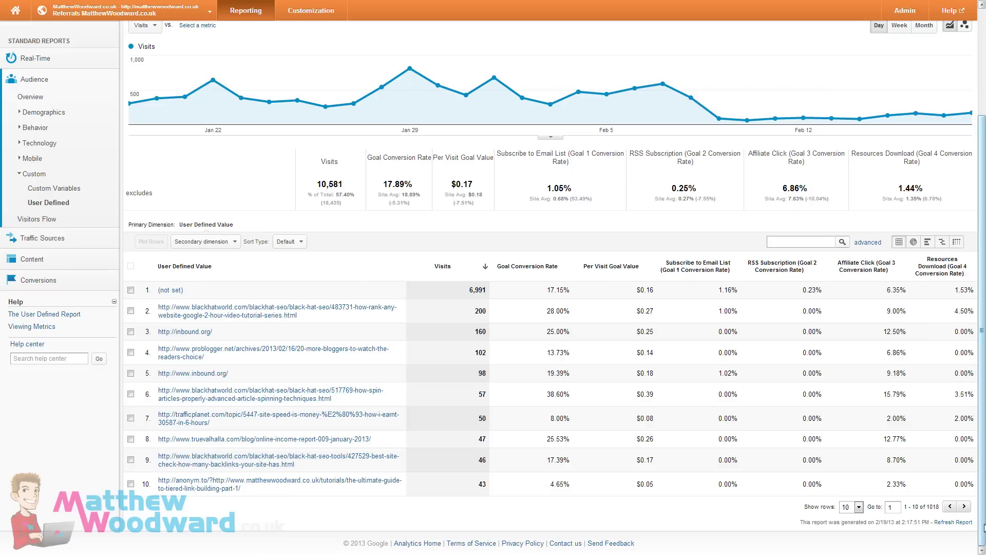
Step: Show 50 rows per page and scroll through the referrer URL list
left_click(855, 507)
left_click(852, 486)
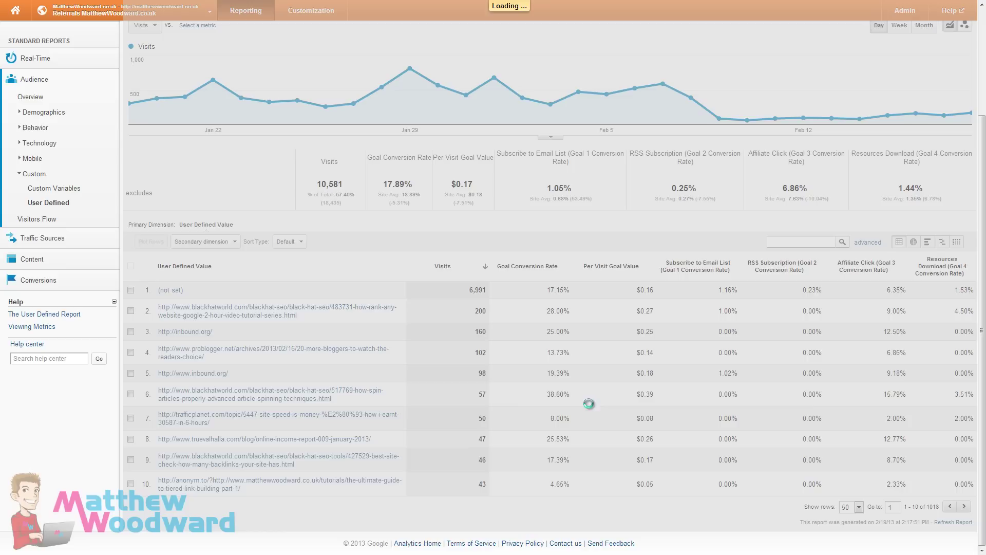
scroll(339, 325, "down", 5)
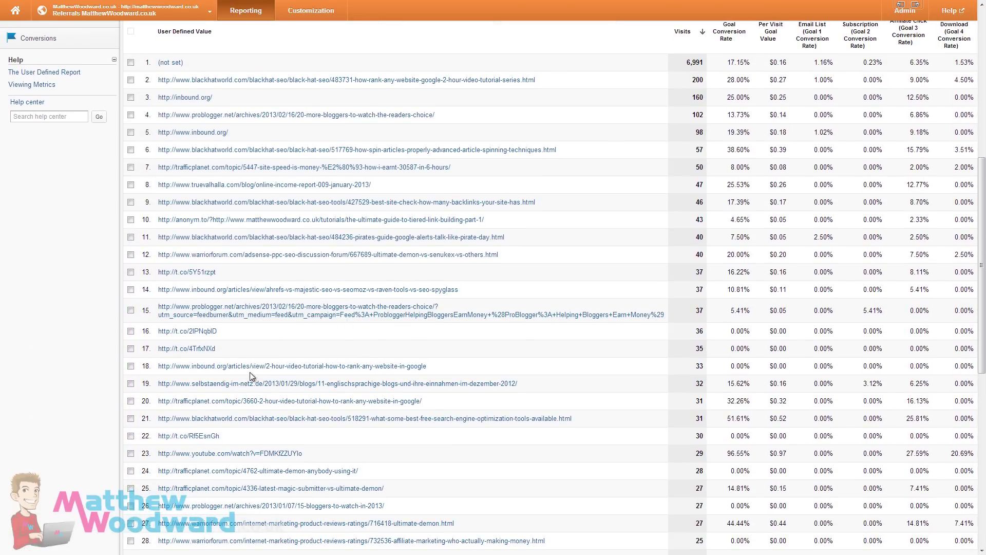
scroll(262, 451, "down", 1)
scroll(263, 452, "down", 3)
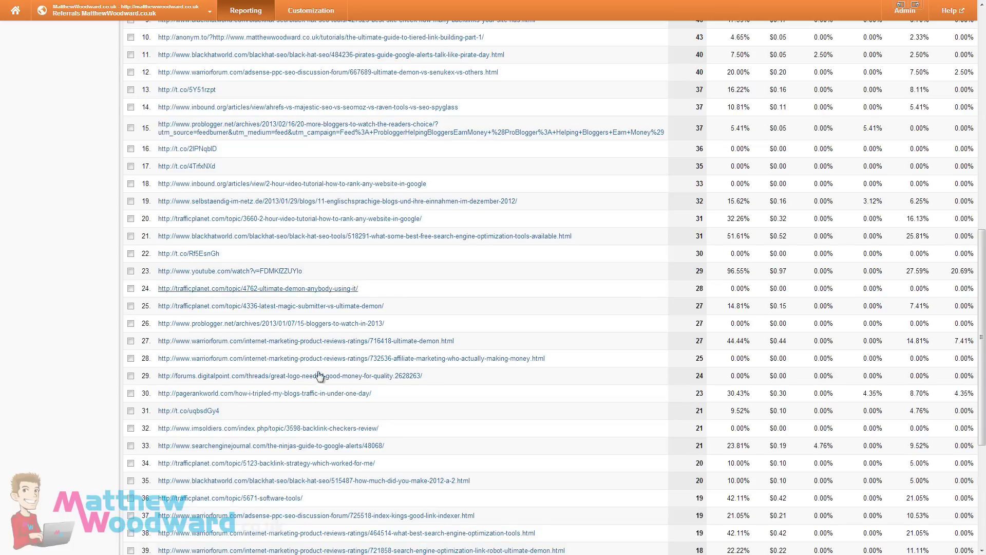
scroll(255, 465, "down", 3)
scroll(275, 399, "up", 14)
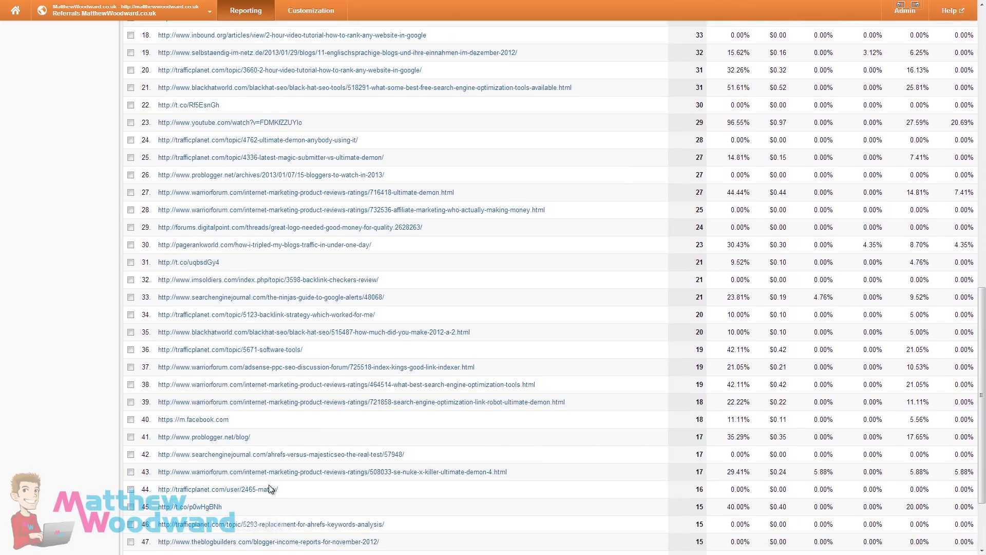
scroll(307, 280, "up", 1)
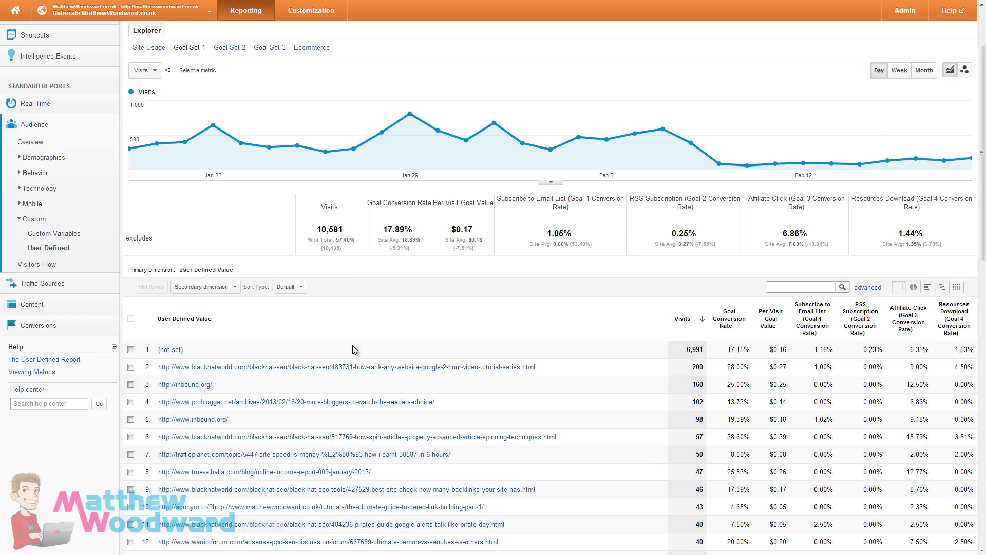
scroll(341, 350, "down", 8)
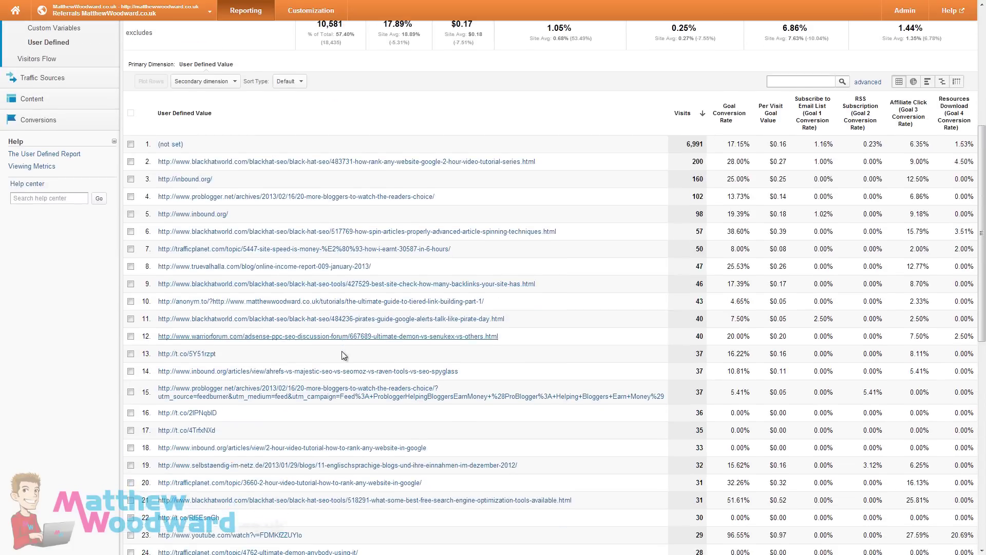
scroll(341, 350, "down", 5)
scroll(341, 368, "up", 15)
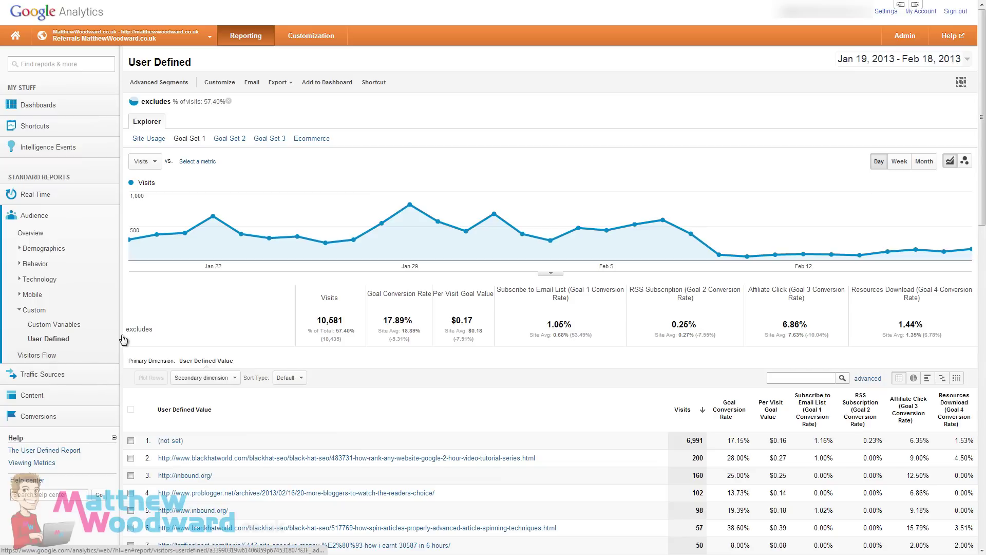
Step: Export the User Defined report as an Excel (XLSX) file
left_click(271, 87)
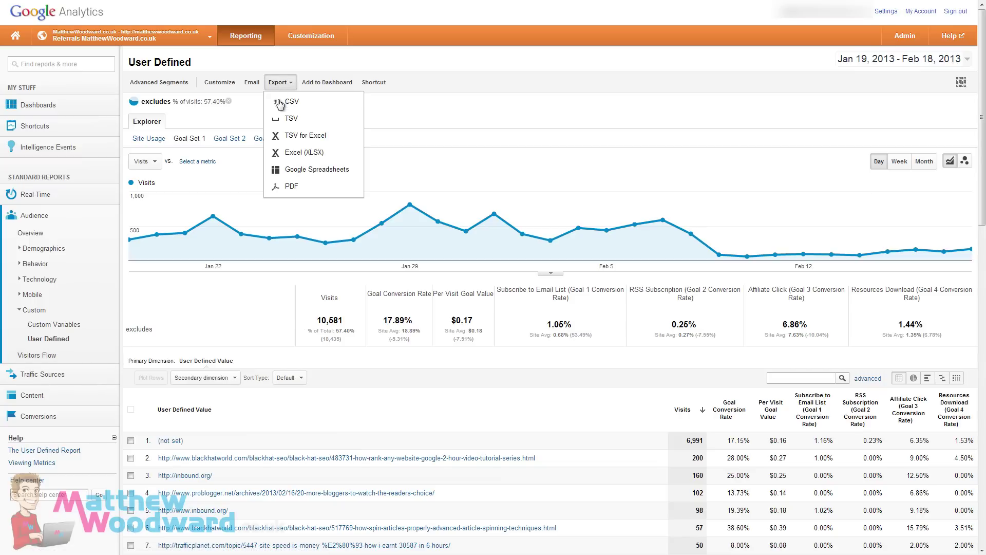
left_click(322, 154)
scroll(306, 392, "down", 6)
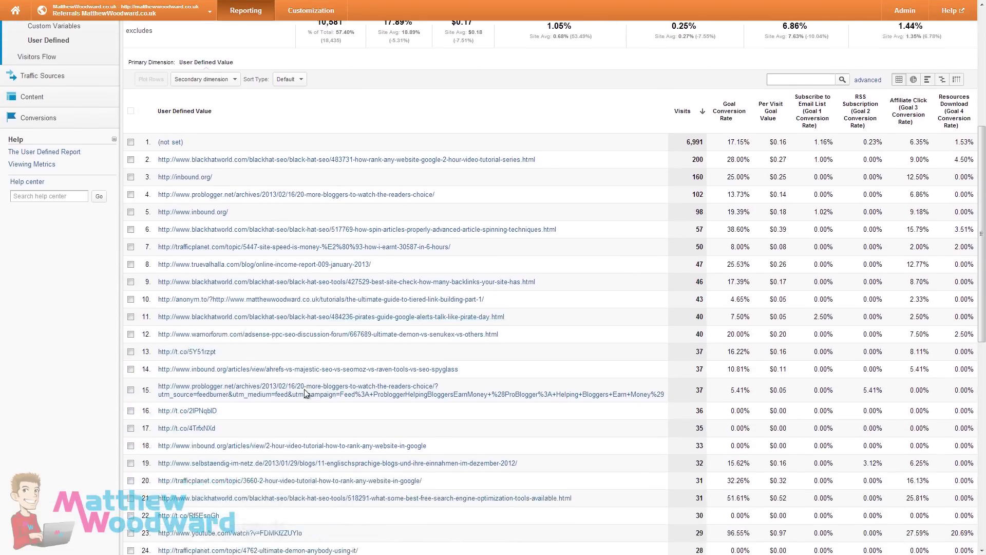
scroll(306, 393, "down", 6)
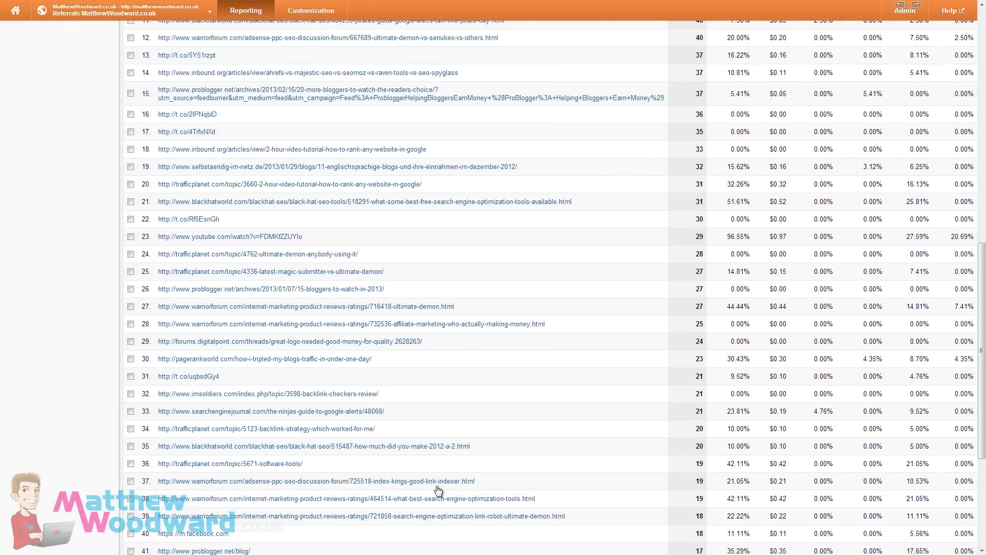
scroll(379, 429, "down", 4)
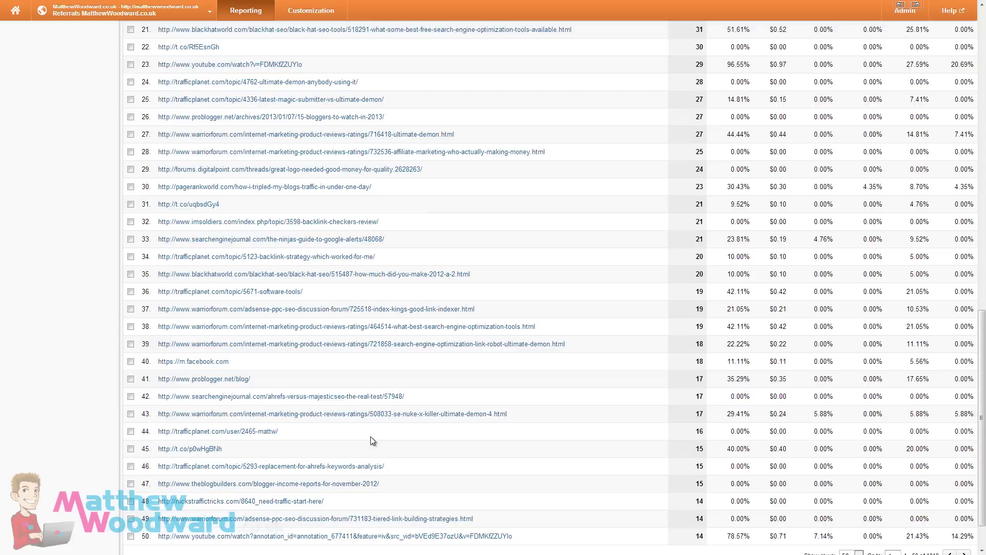
scroll(371, 437, "down", 2)
scroll(389, 410, "up", 9)
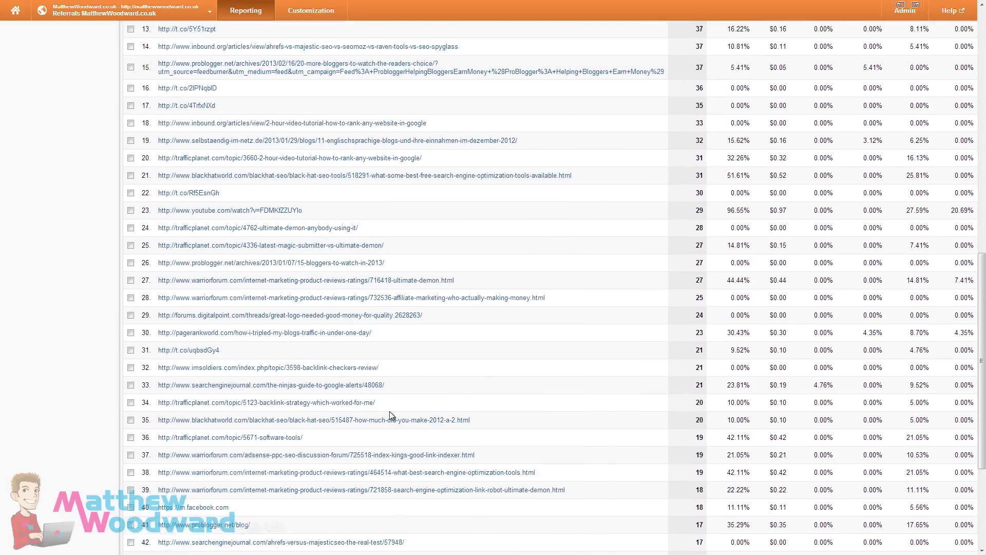
scroll(375, 290, "up", 7)
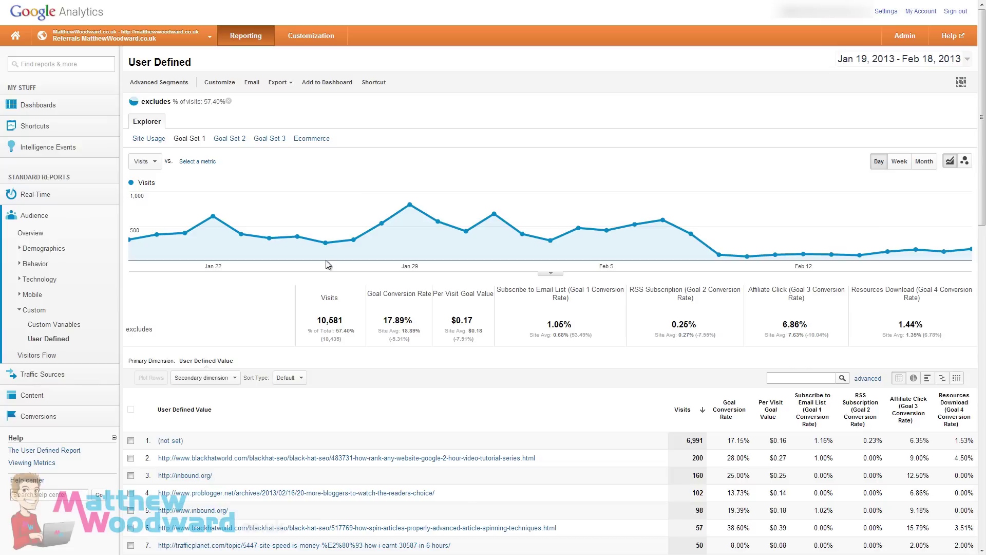
scroll(416, 434, "down", 5)
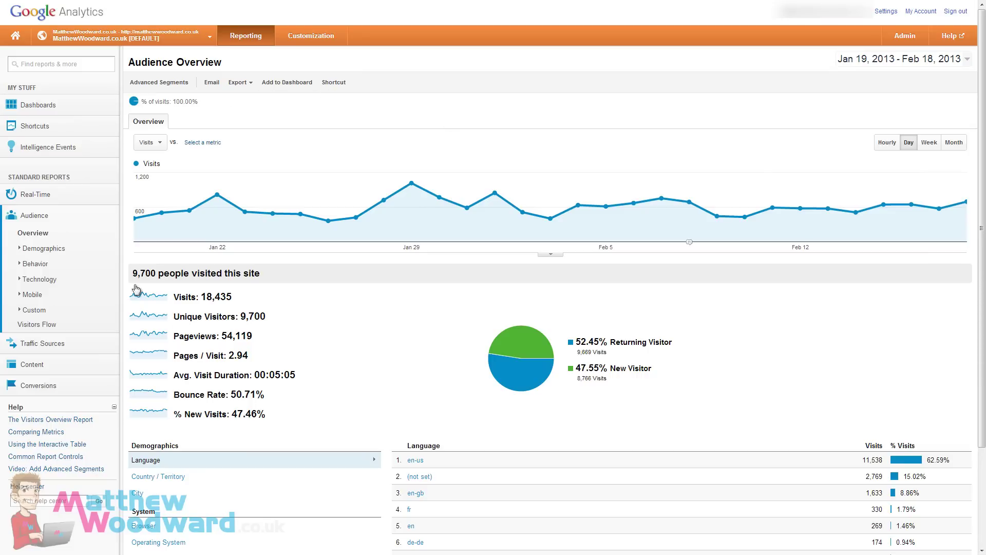
Step: Copy the main site profile under the name 'MatthewWoodward.co.uk Tutorial'
left_click(907, 36)
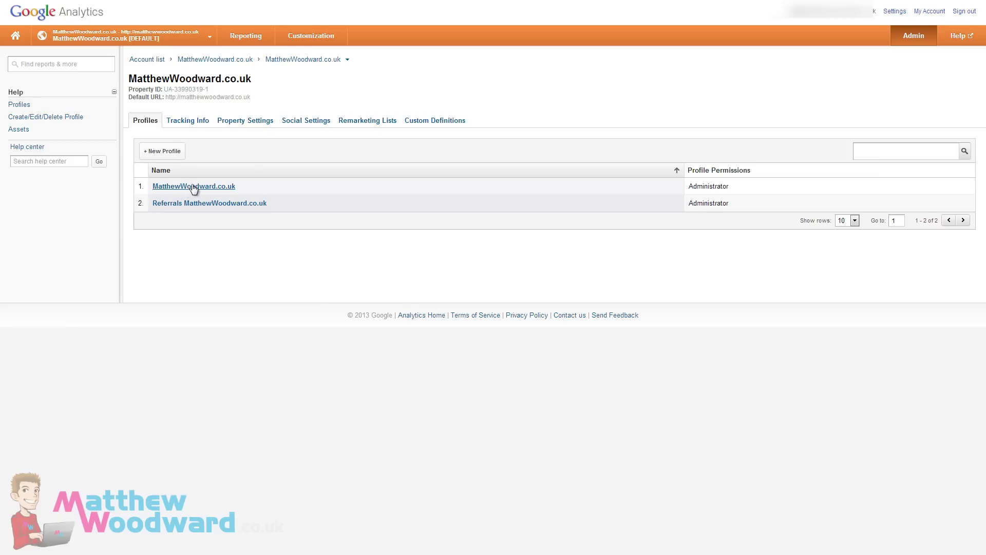
left_click(193, 187)
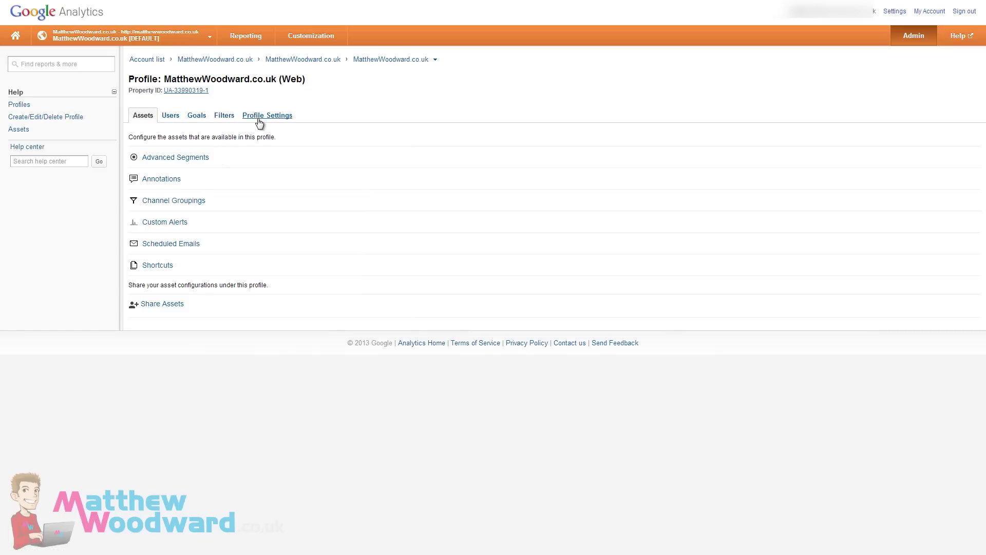
left_click(261, 116)
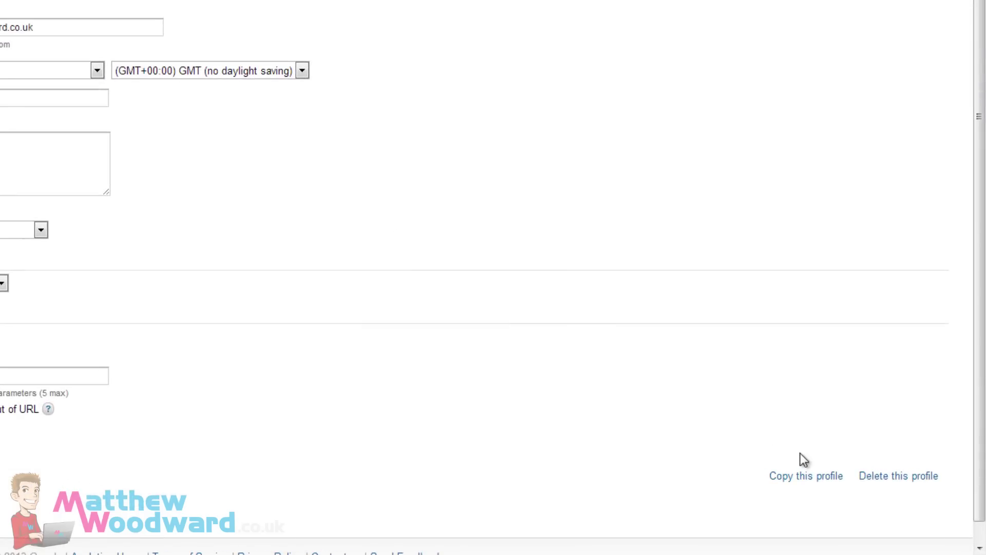
left_click(806, 475)
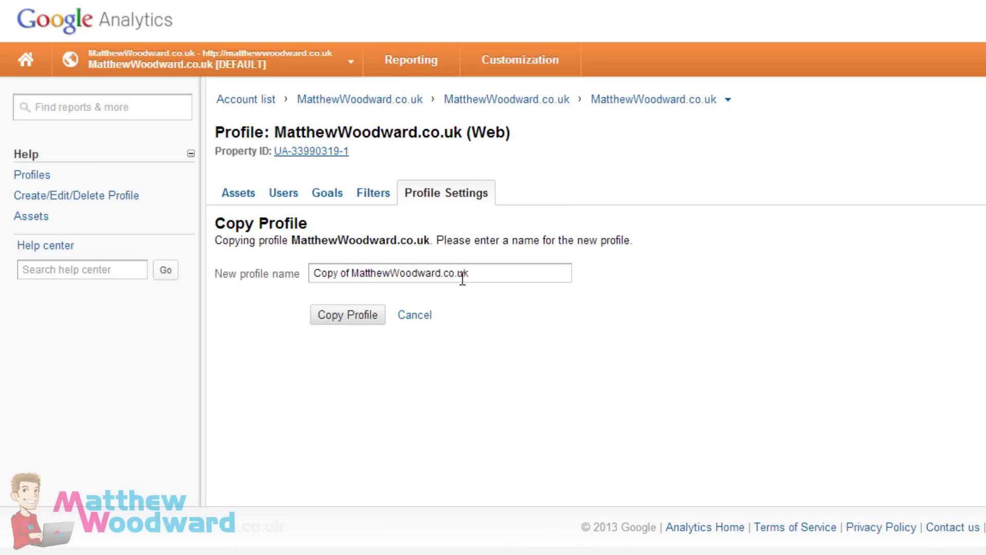
left_click_drag(353, 273, 314, 273)
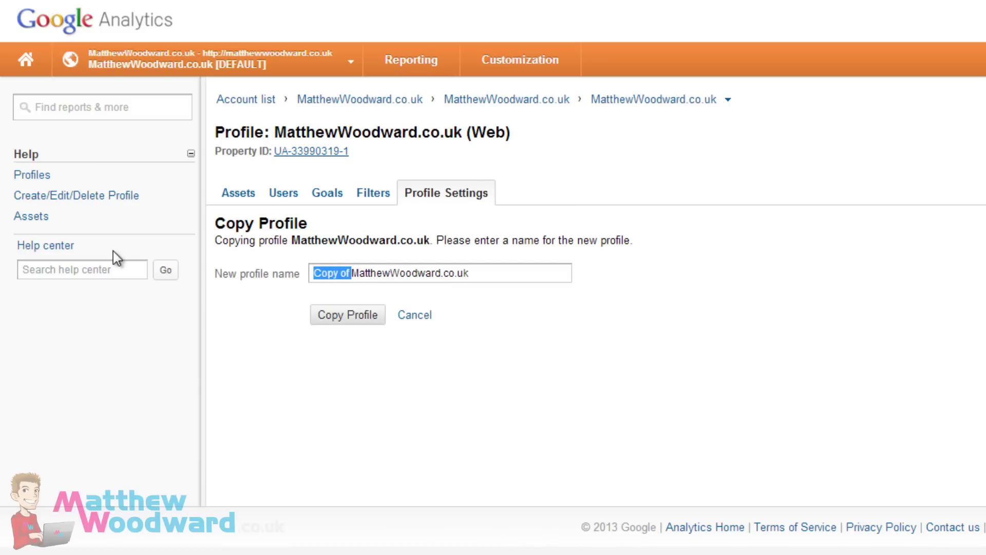
key("BackSpace")
type("Tutorial")
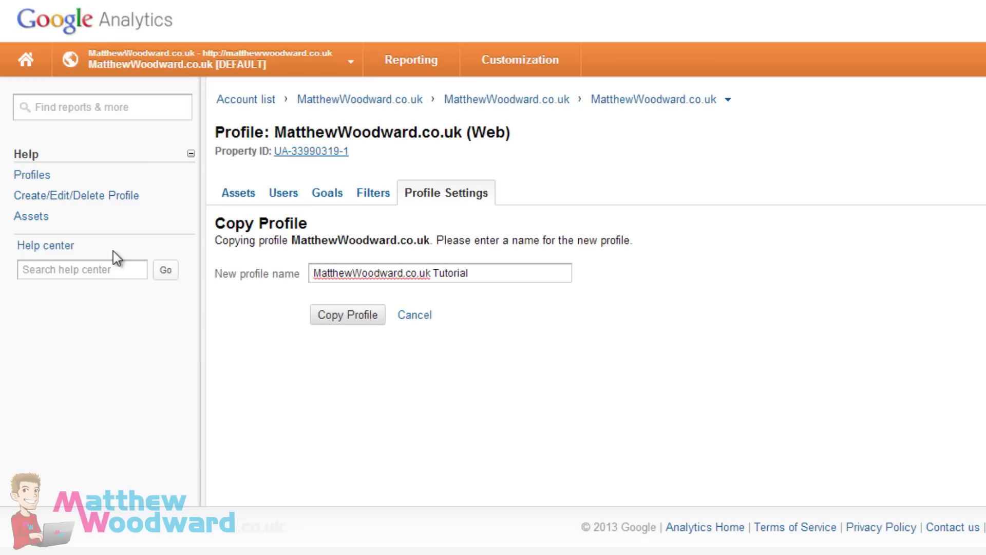
left_click(344, 323)
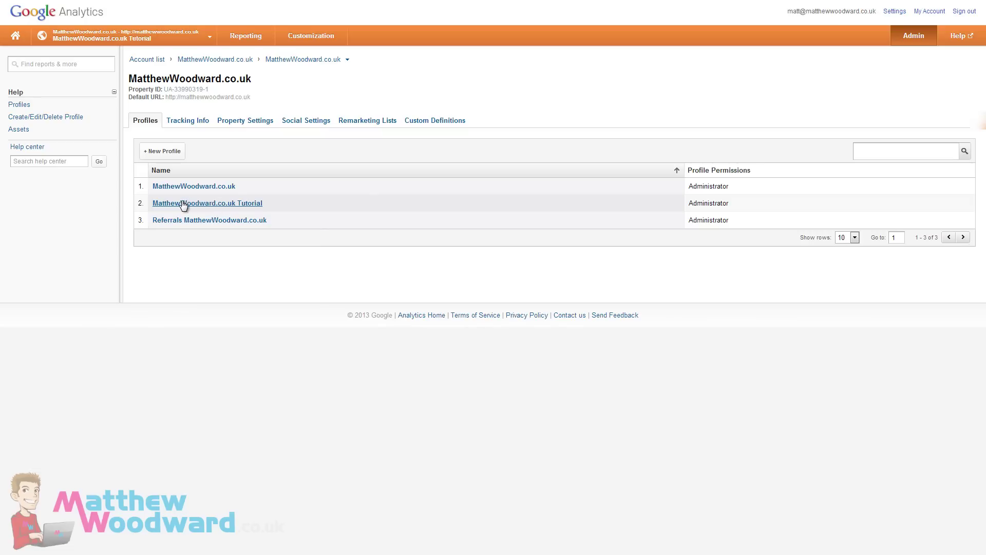
Step: Start a new filter named 'Referring URLS' on the Tutorial profile
left_click(183, 204)
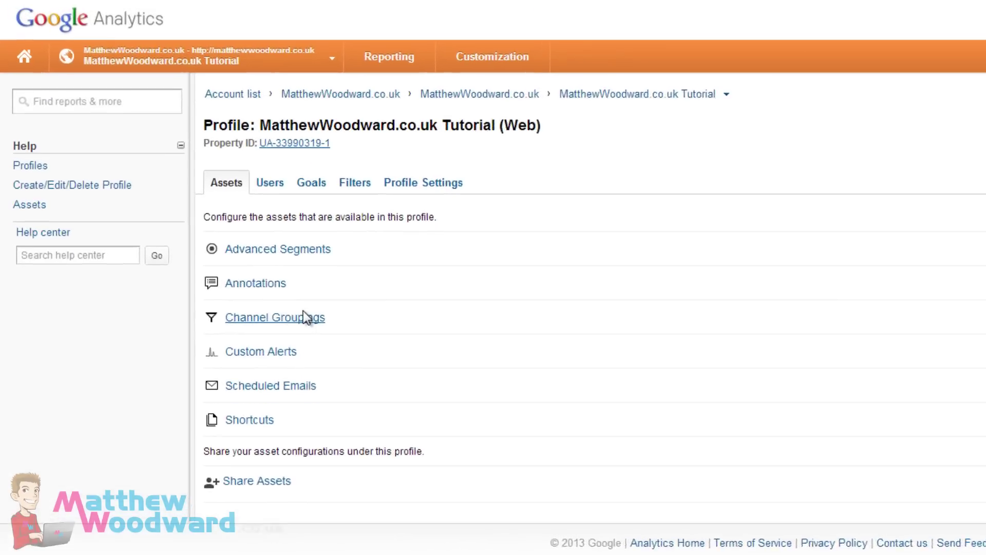
left_click(369, 194)
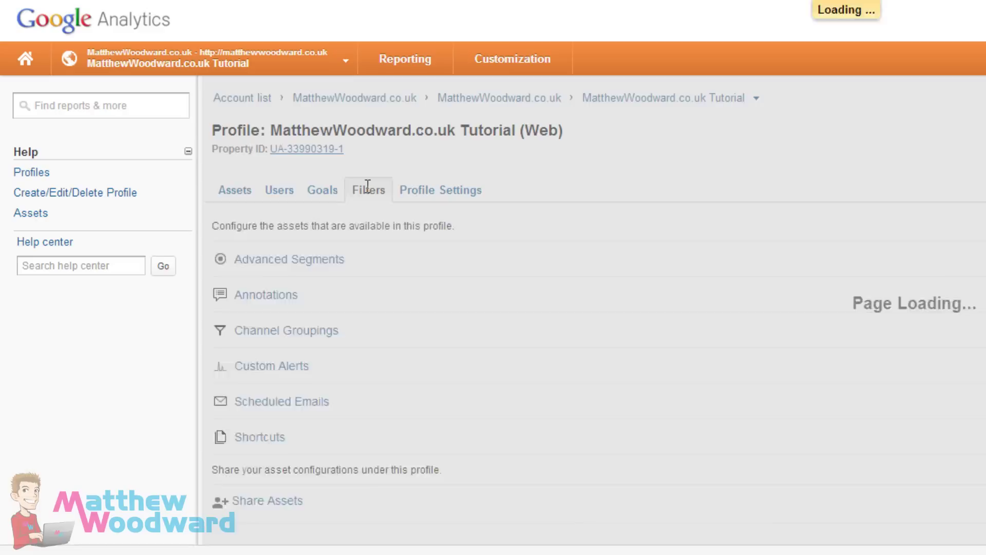
left_click(277, 236)
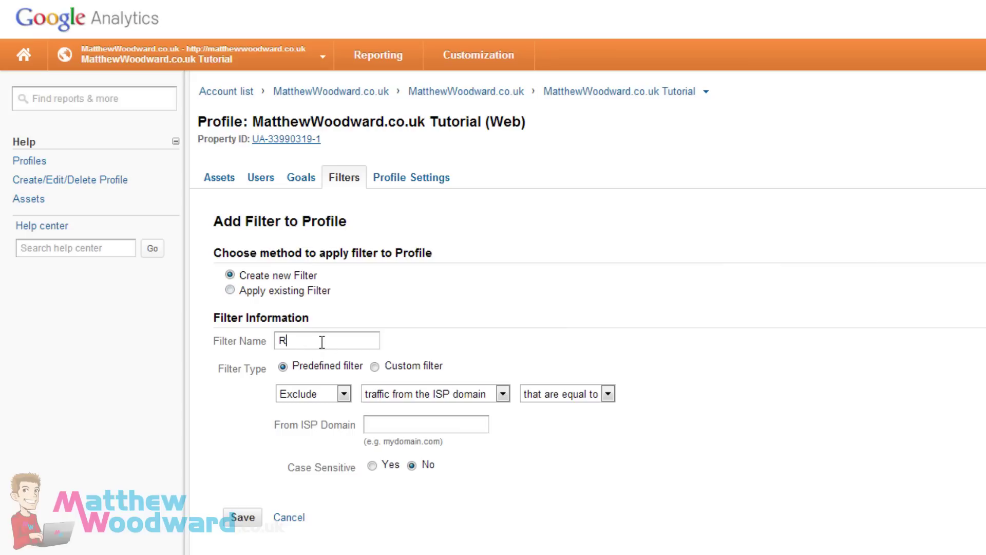
type("ing")
key("BackSpace")
Step: Make it a Custom Advanced filter copying Referral (.*) into User Defined as $A1, and save
left_click(374, 366)
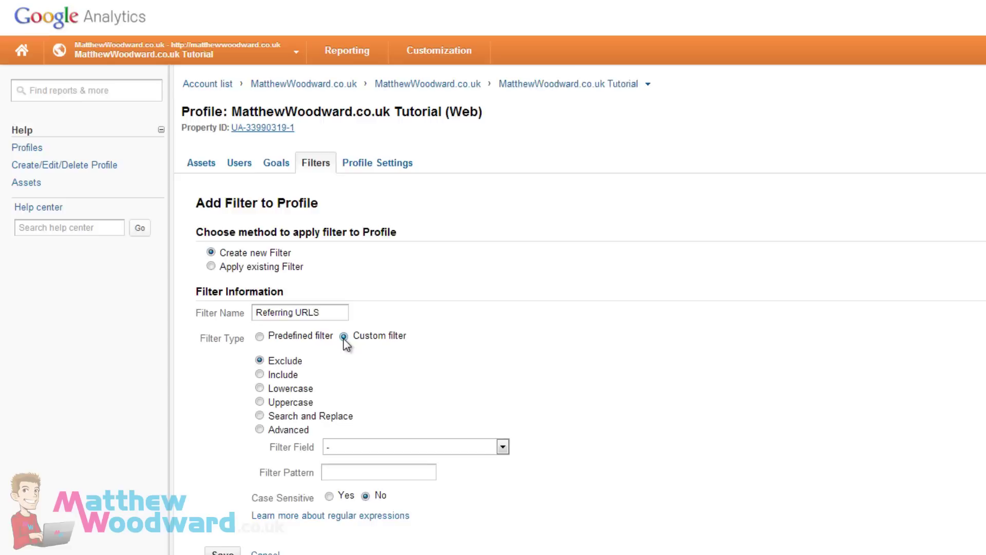
left_click(246, 408)
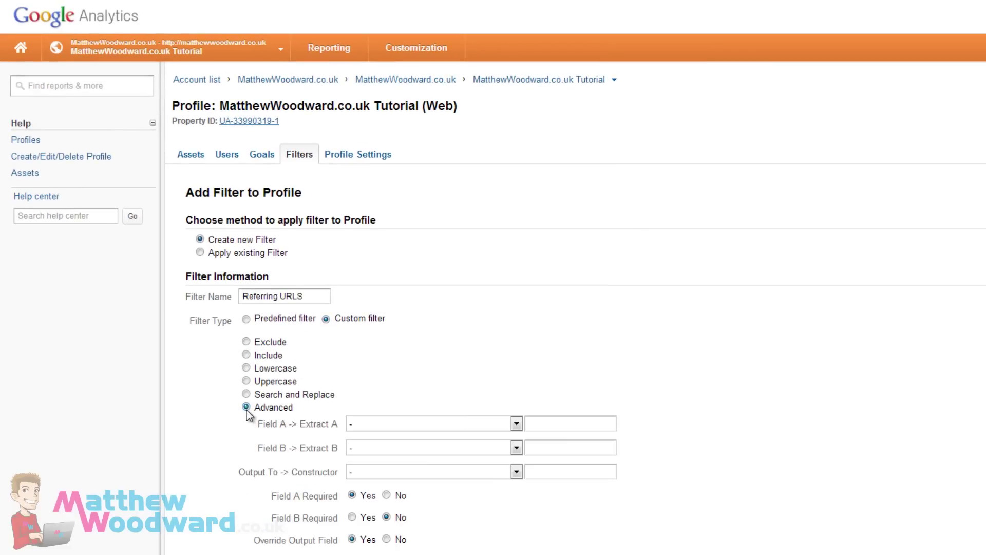
left_click(387, 425)
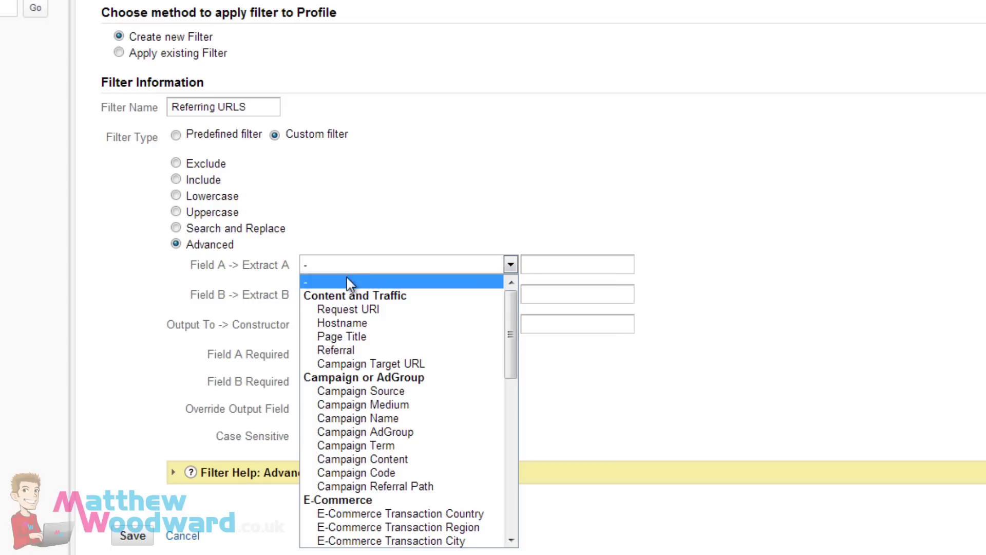
left_click_drag(513, 313, 522, 293)
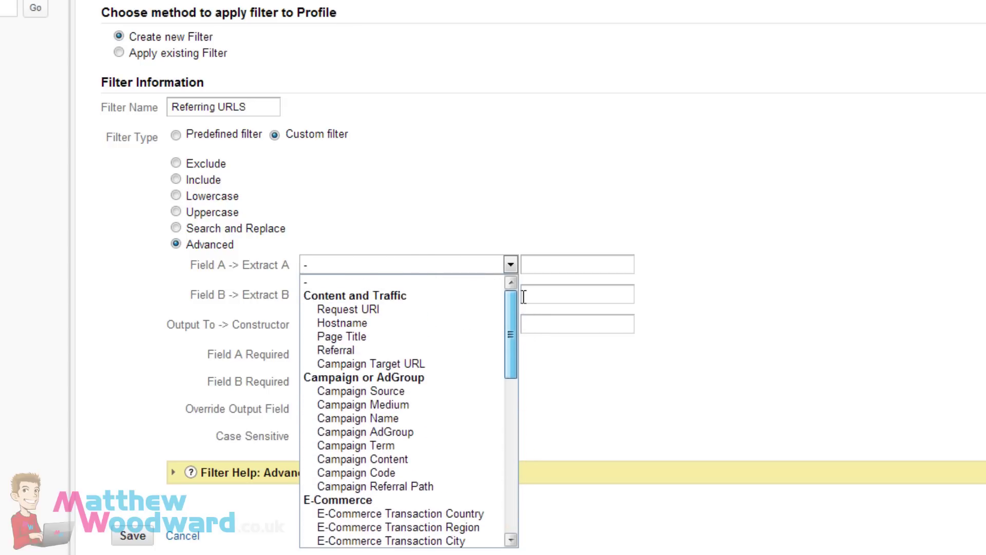
left_click(362, 352)
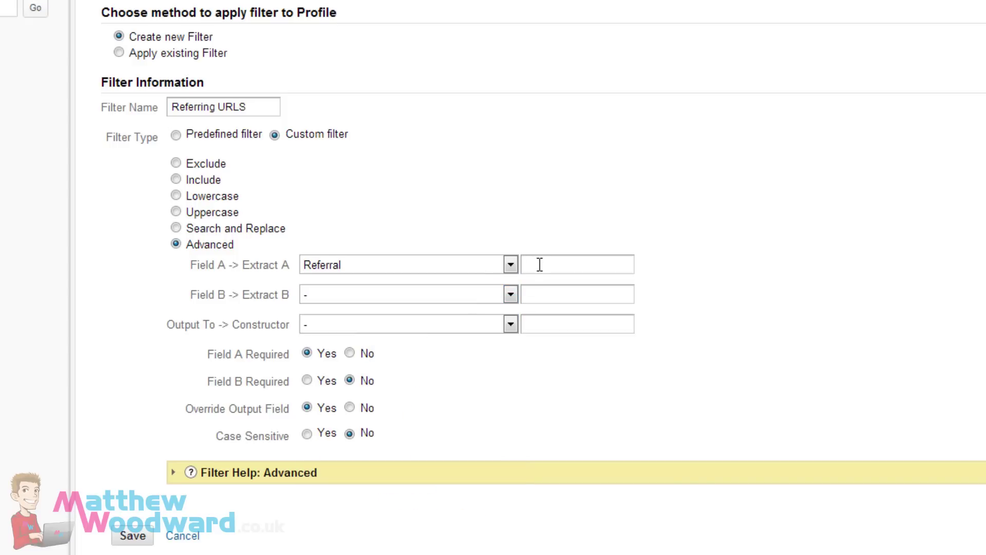
type("(.*")
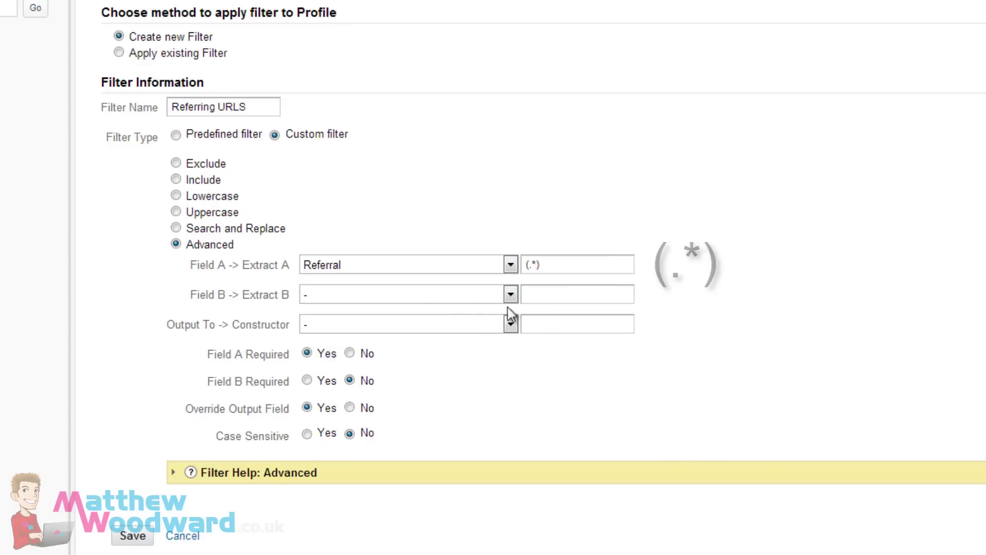
left_click(329, 326)
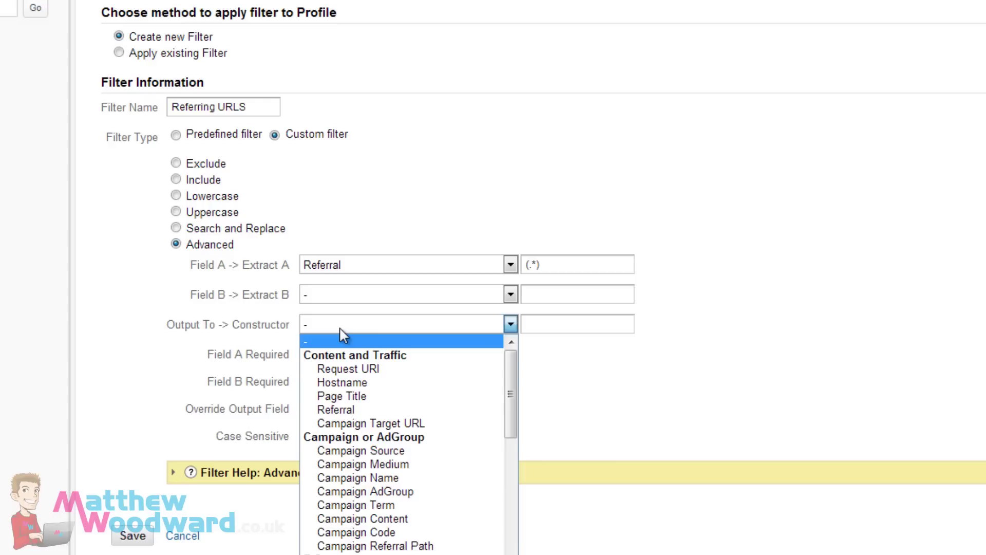
left_click_drag(505, 374, 499, 539)
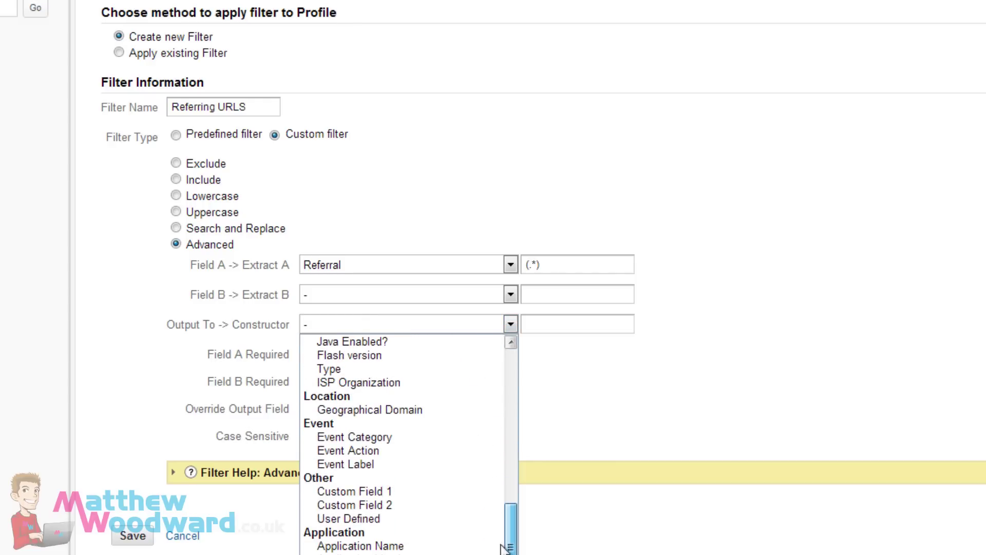
left_click(390, 518)
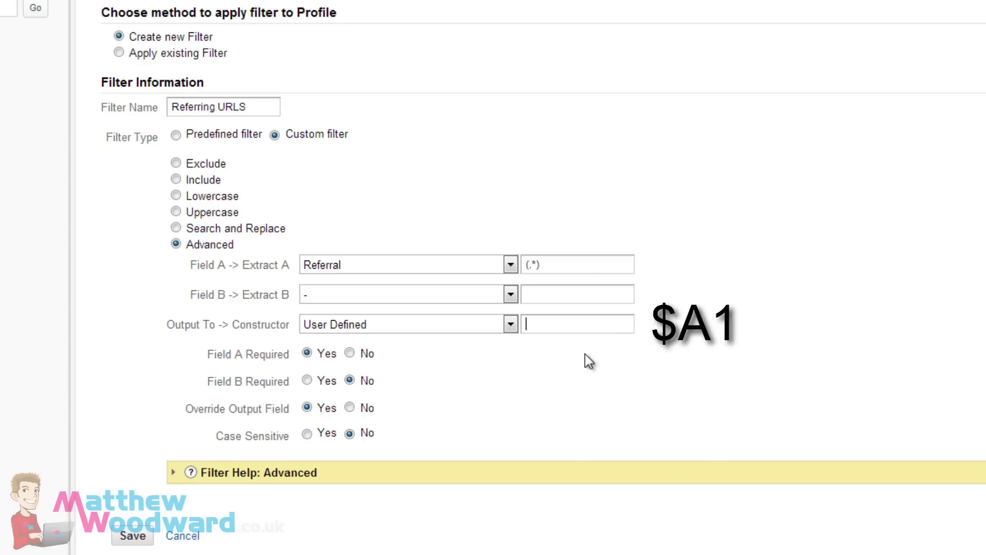
type("$A1")
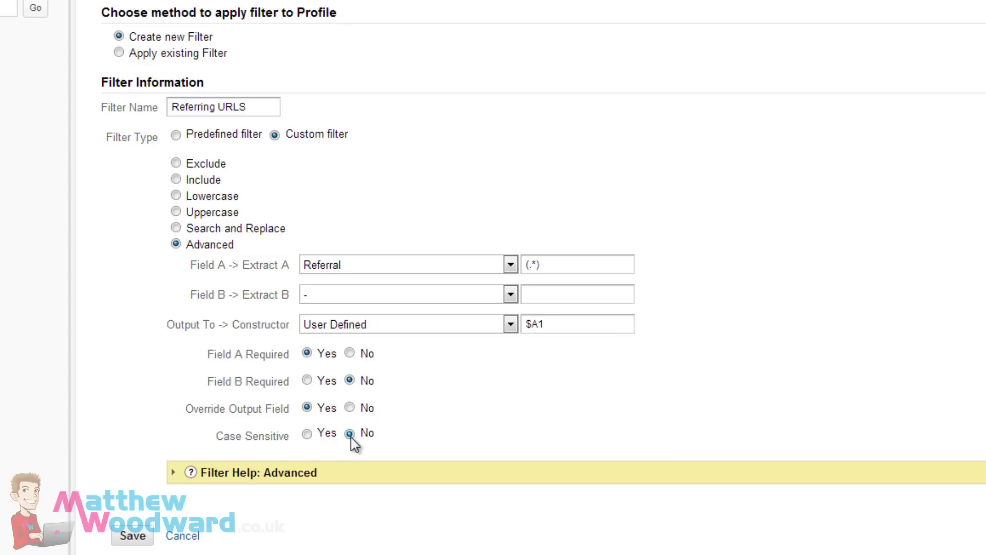
left_click(139, 537)
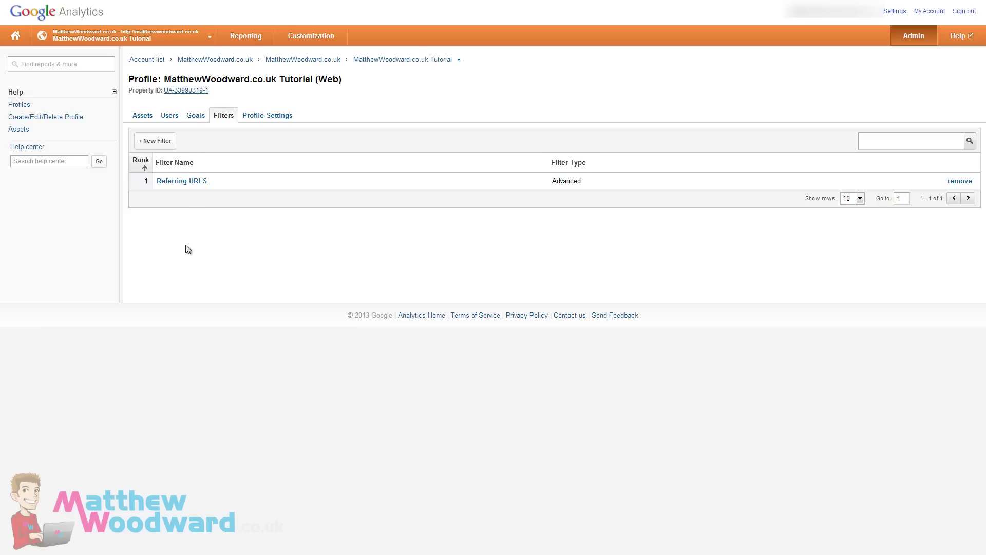
Step: Select the Tutorial profile from the account selector, then go to the All Accounts overview
left_click(165, 38)
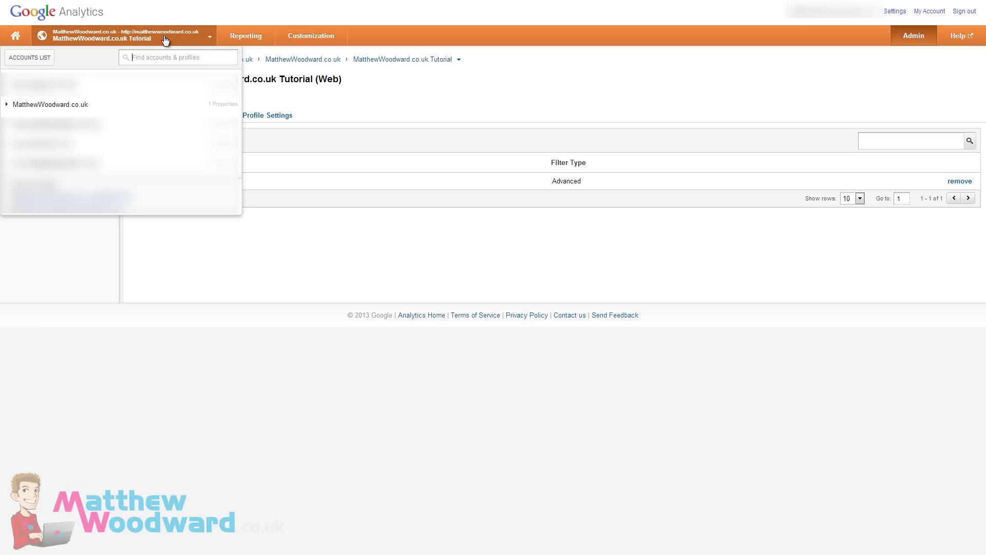
left_click(78, 105)
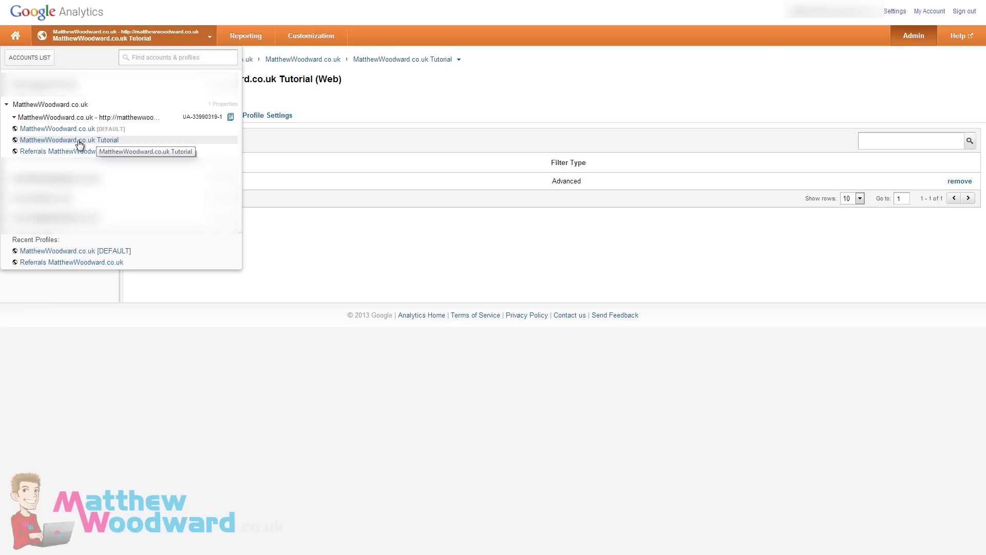
left_click(80, 141)
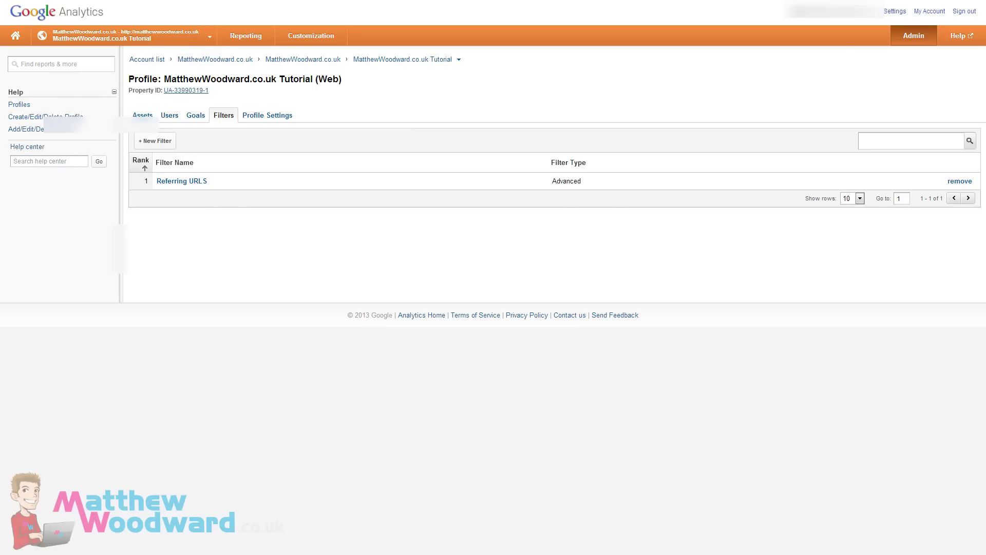
left_click(20, 36)
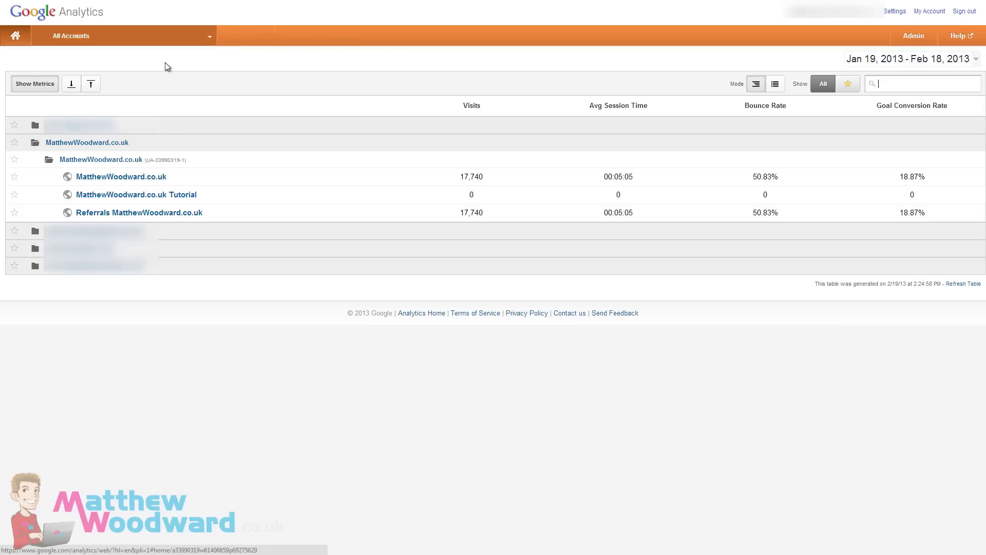
Step: Open the Tutorial profile's reports, then switch to the Referrals MatthewWoodward.co.uk profile
left_click(156, 197)
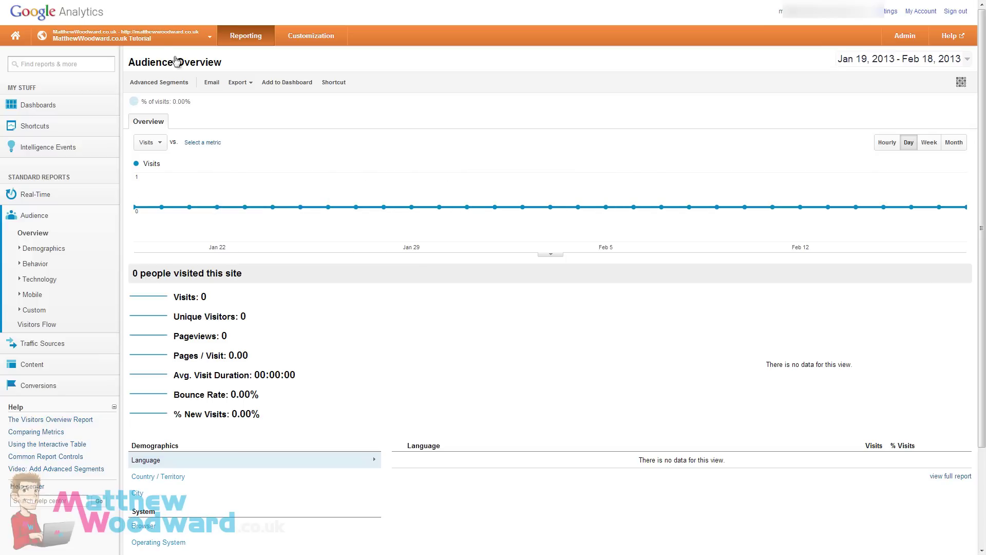
left_click(123, 35)
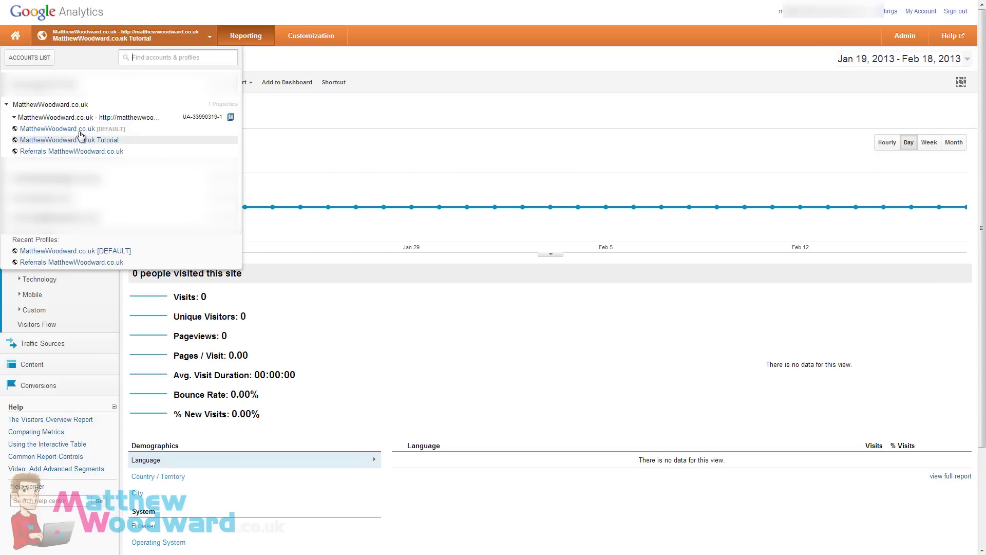
left_click(78, 151)
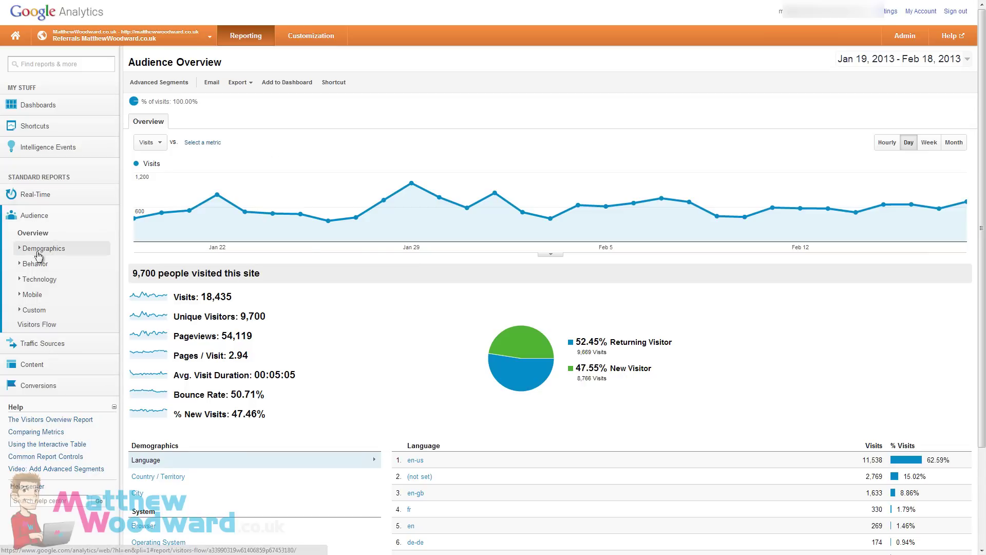
Step: Open the Audience > Custom > User Defined report and show 100 rows per page
left_click(34, 310)
left_click(48, 339)
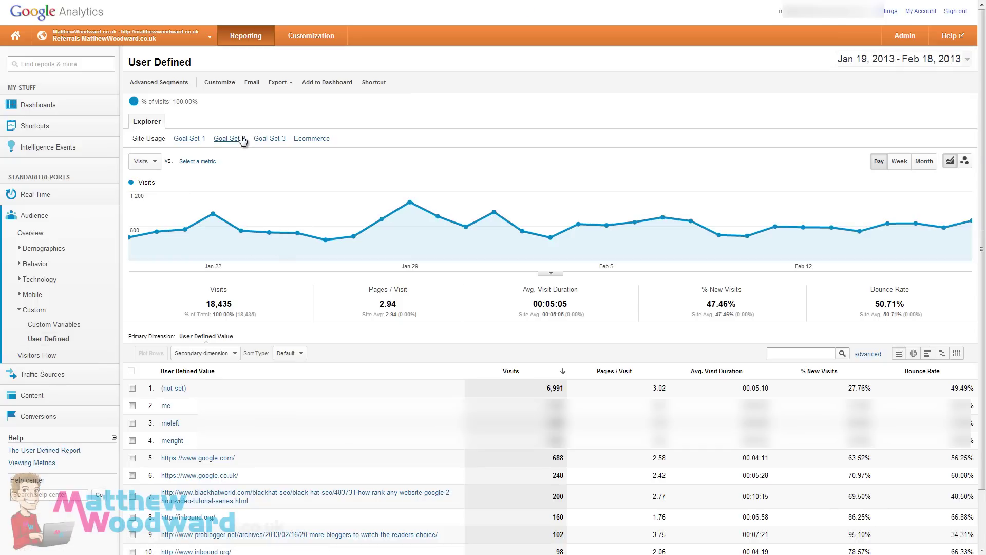
scroll(375, 305, "down", 2)
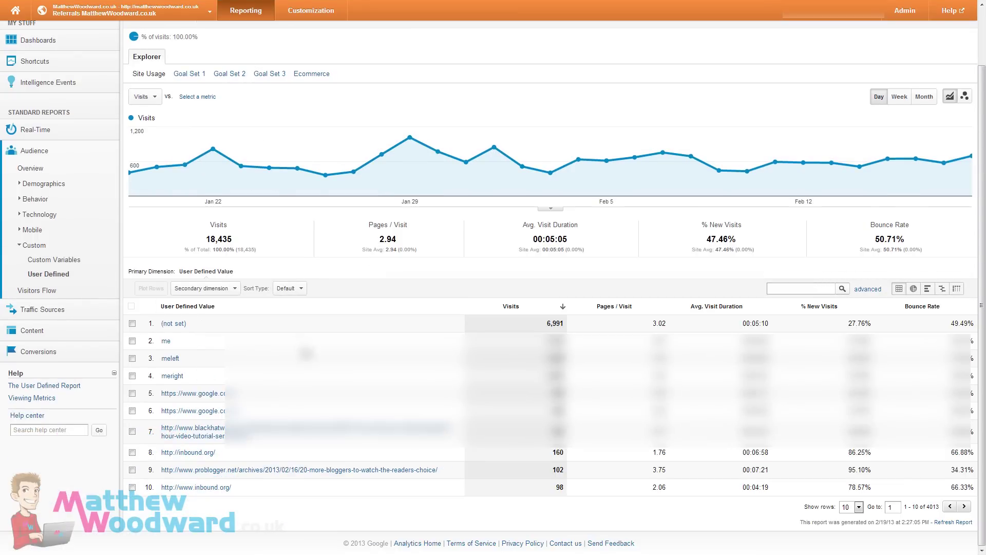
left_click(859, 507)
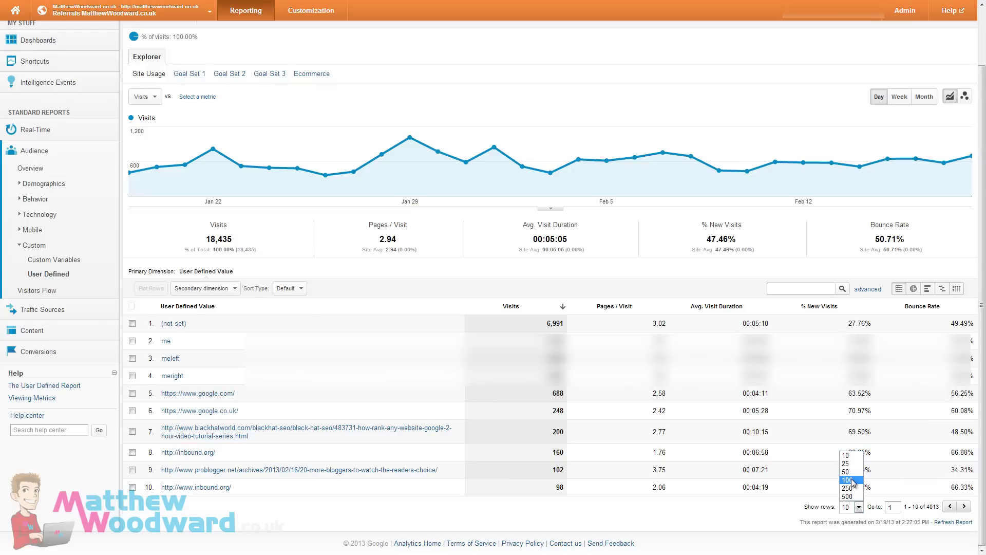
left_click(852, 483)
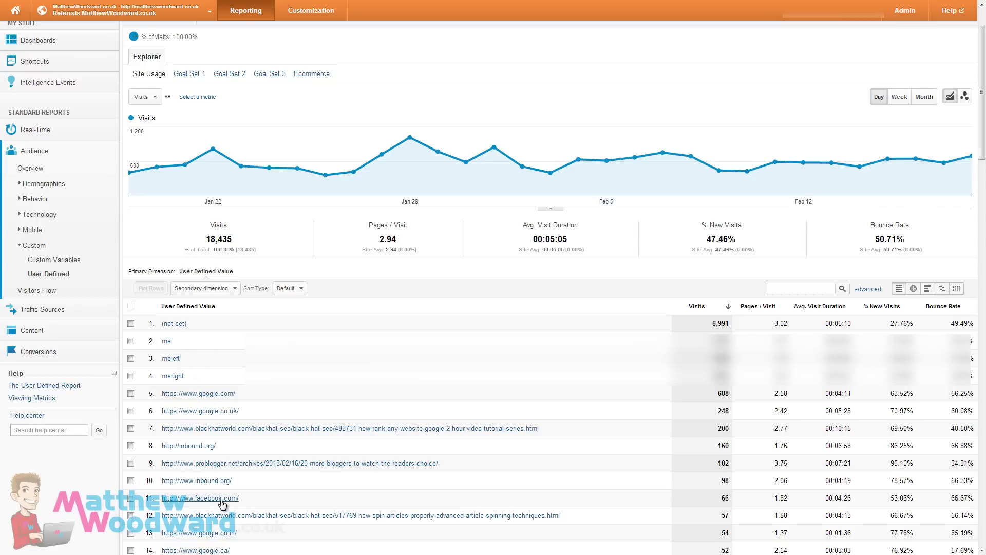
scroll(272, 335, "up", 2)
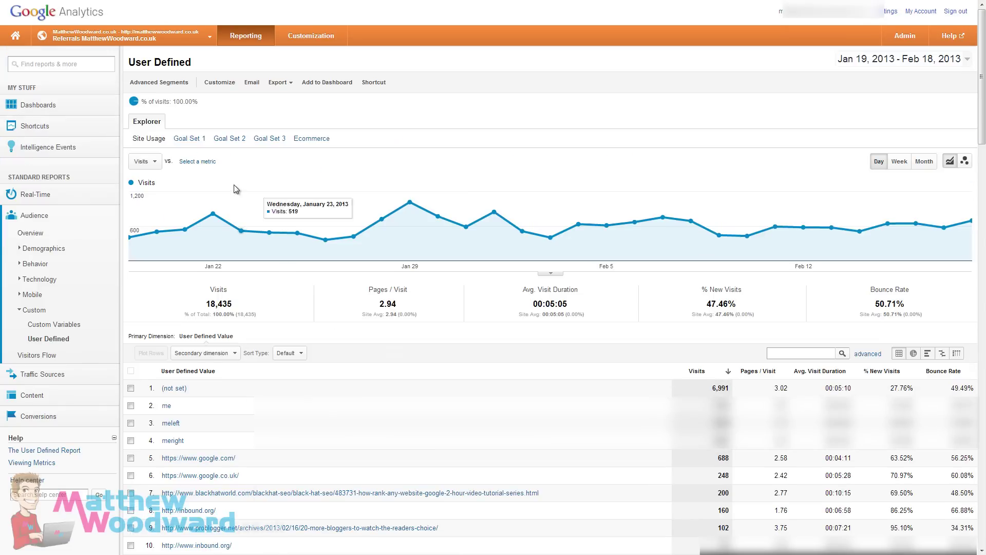
Step: Apply the 'excludes' advanced segment to the User Defined report, then reopen the segment list
left_click(176, 89)
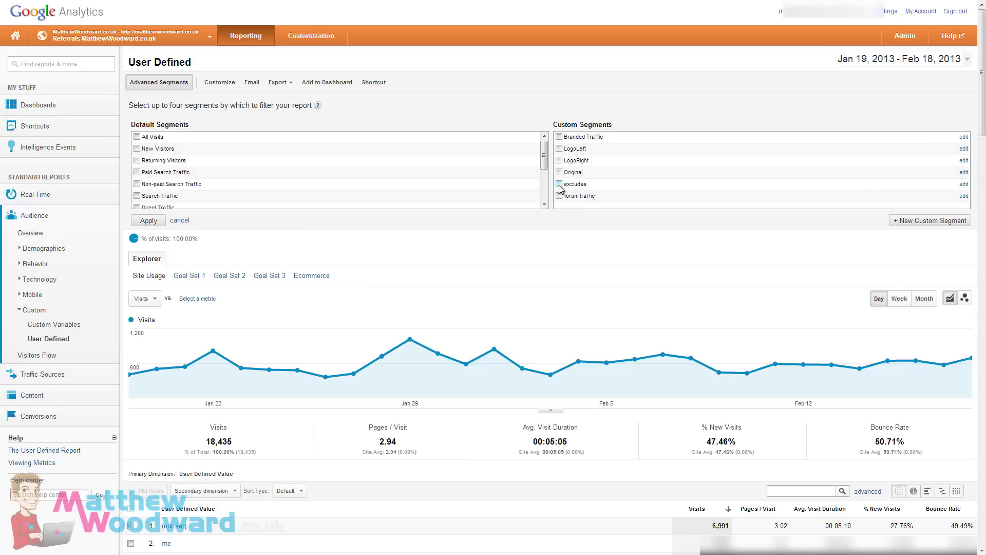
left_click(559, 184)
left_click(149, 221)
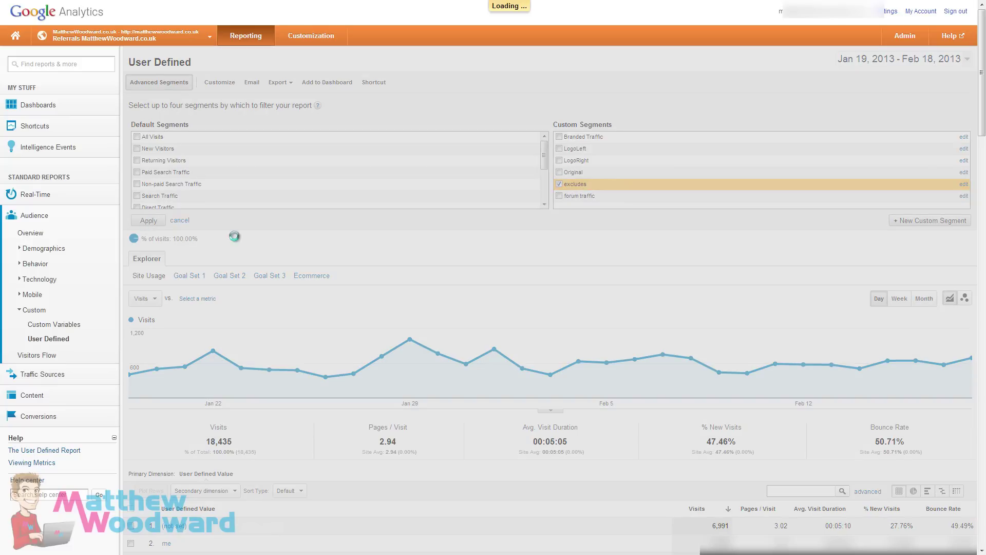
scroll(331, 306, "down", 3)
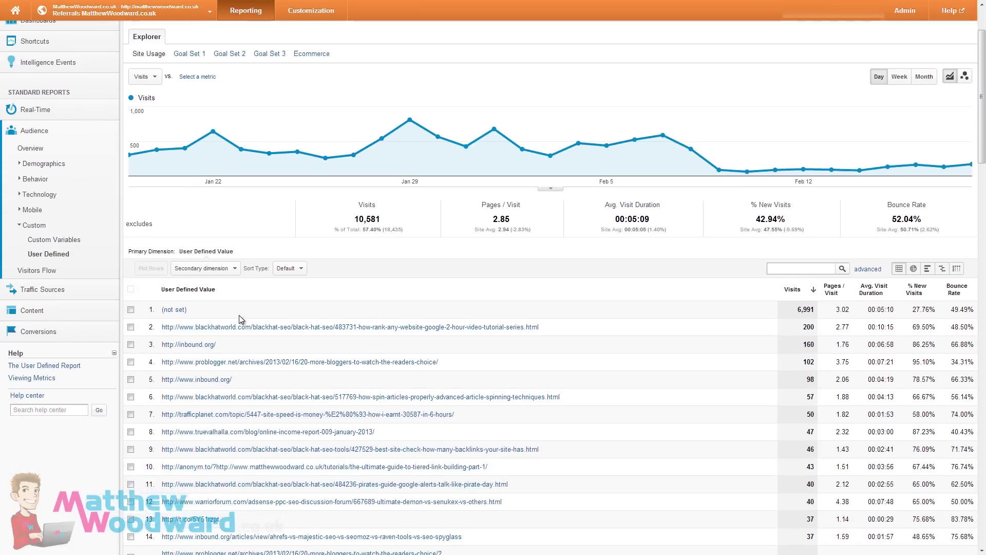
scroll(213, 463, "down", 3)
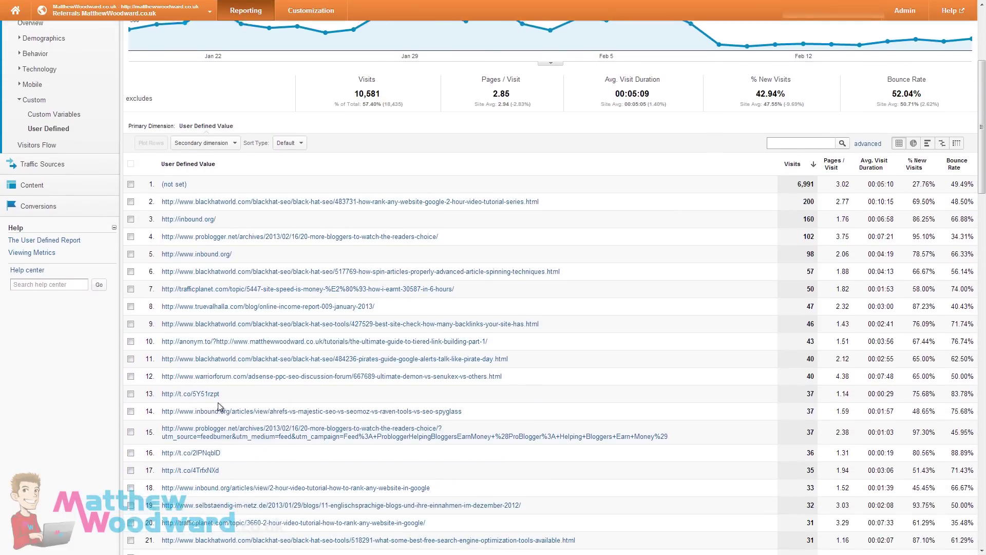
scroll(223, 498, "up", 5)
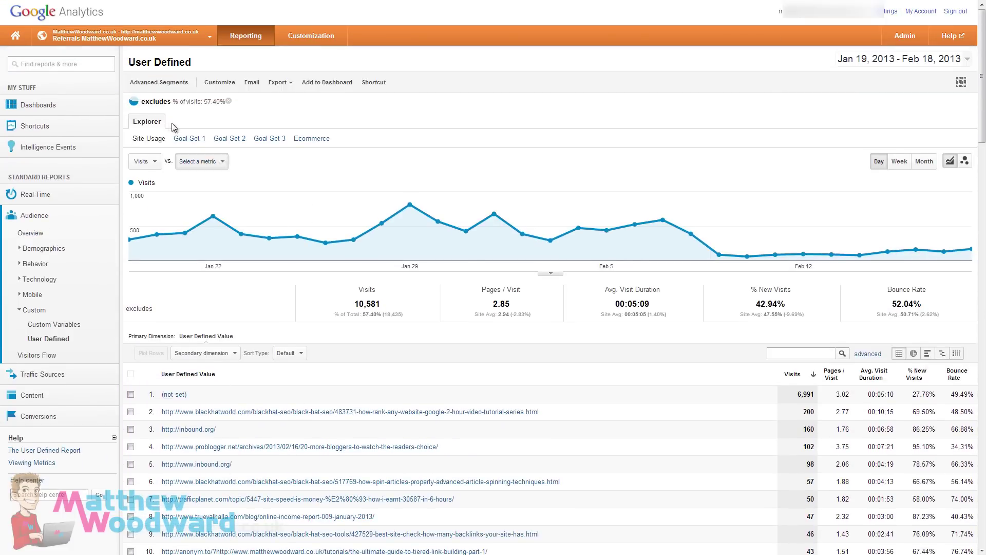
left_click(165, 84)
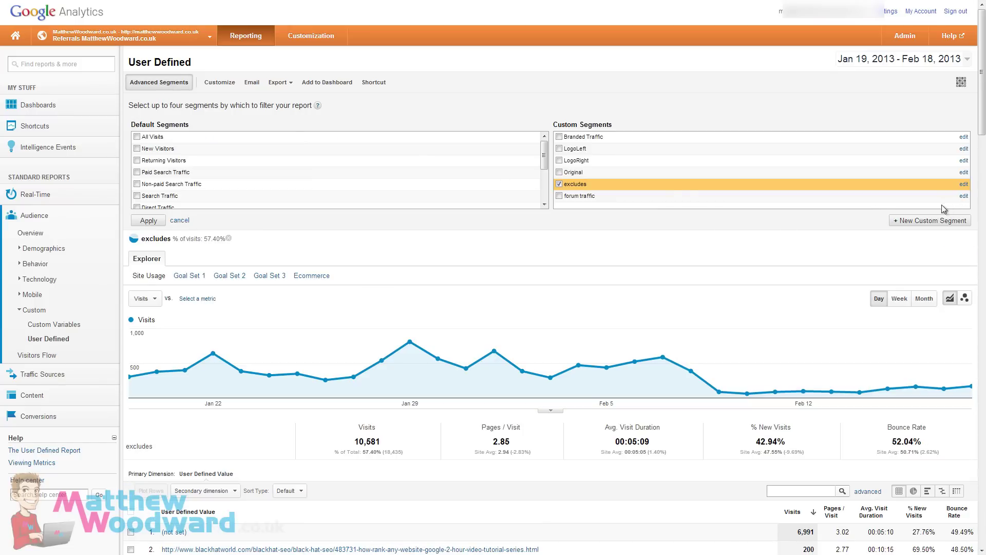
left_click(964, 184)
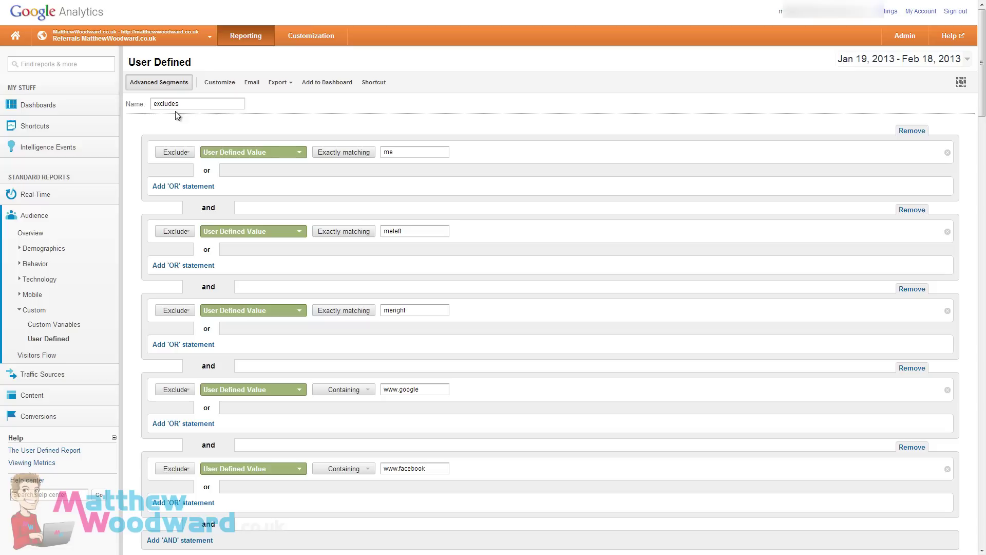
scroll(155, 123, "down", 2)
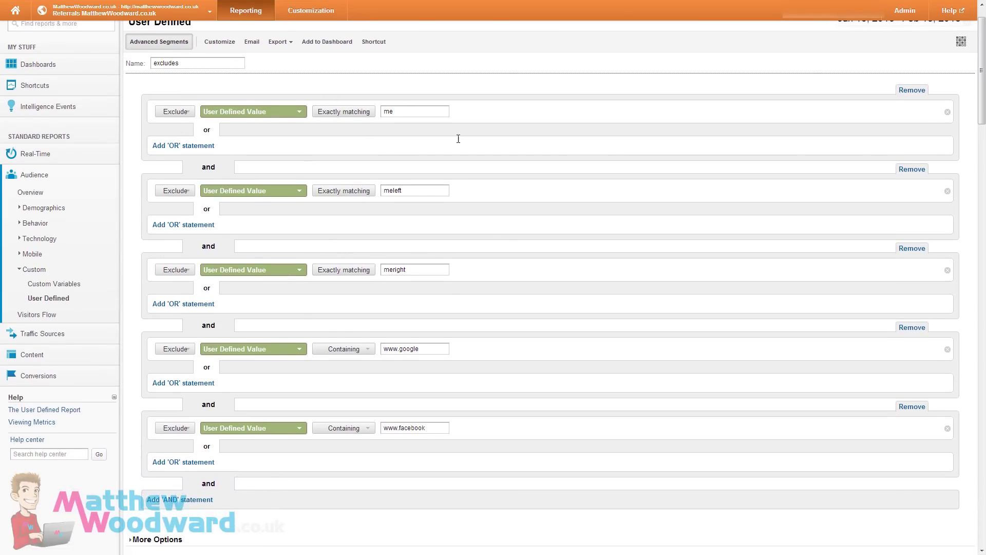
scroll(132, 257, "down", 4)
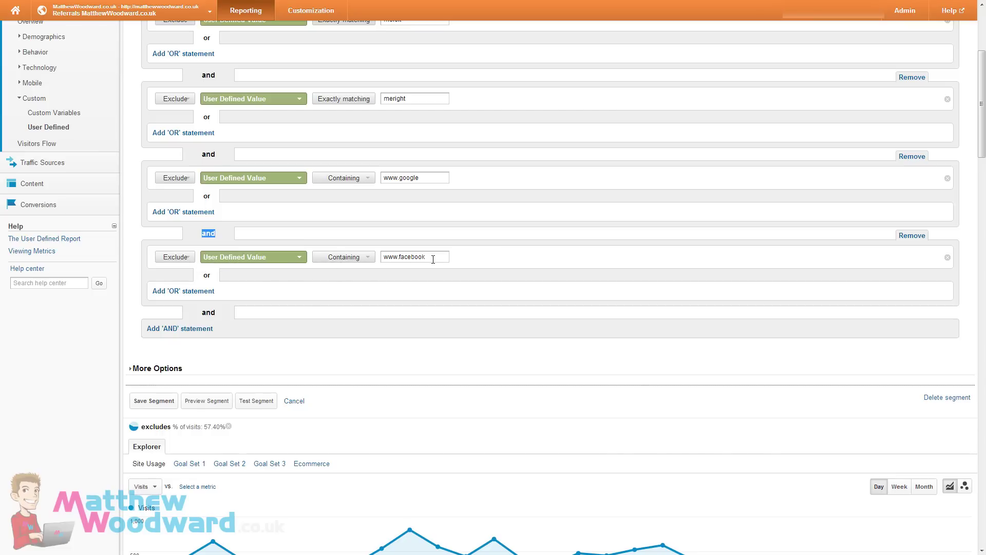
scroll(331, 347, "down", 6)
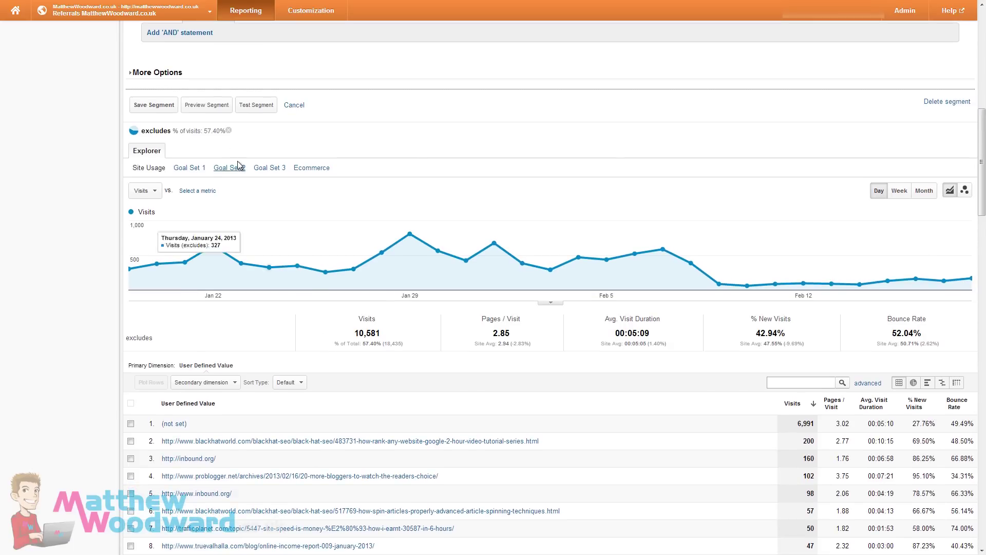
scroll(245, 430, "down", 3)
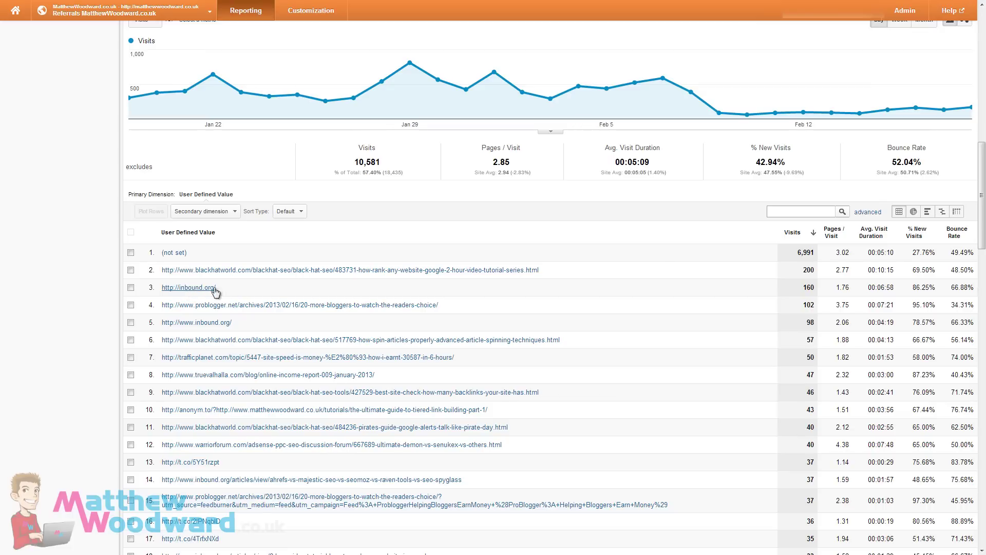
scroll(242, 296, "up", 9)
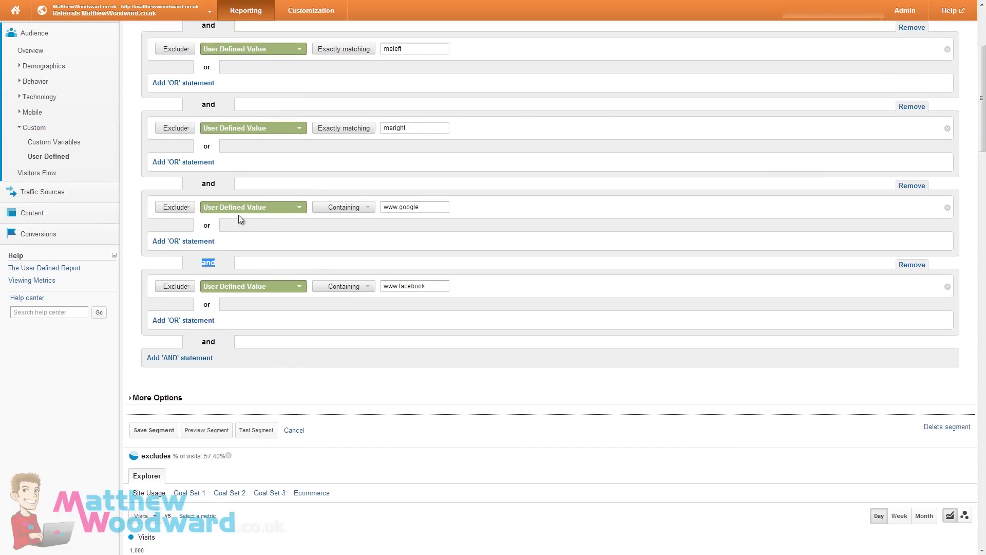
left_click(191, 361)
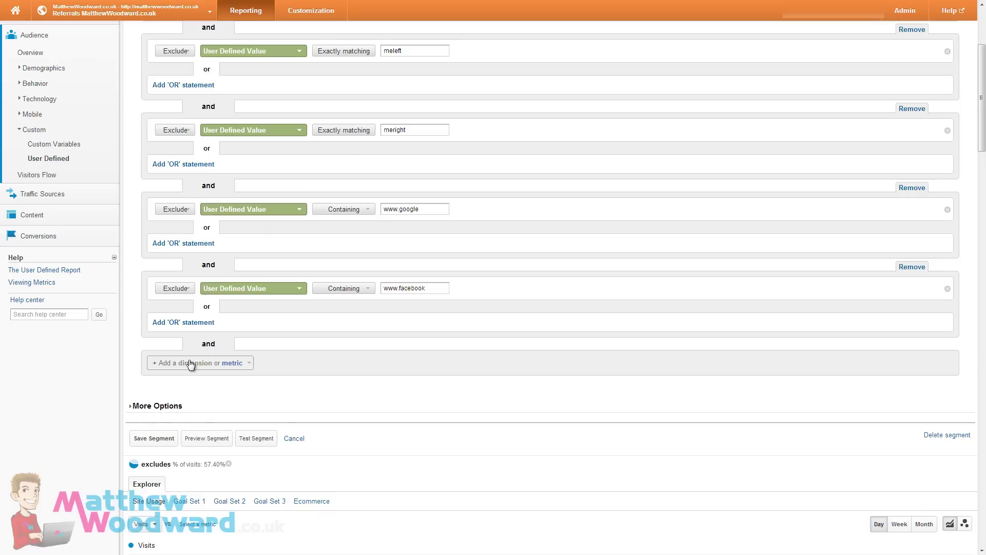
left_click(188, 365)
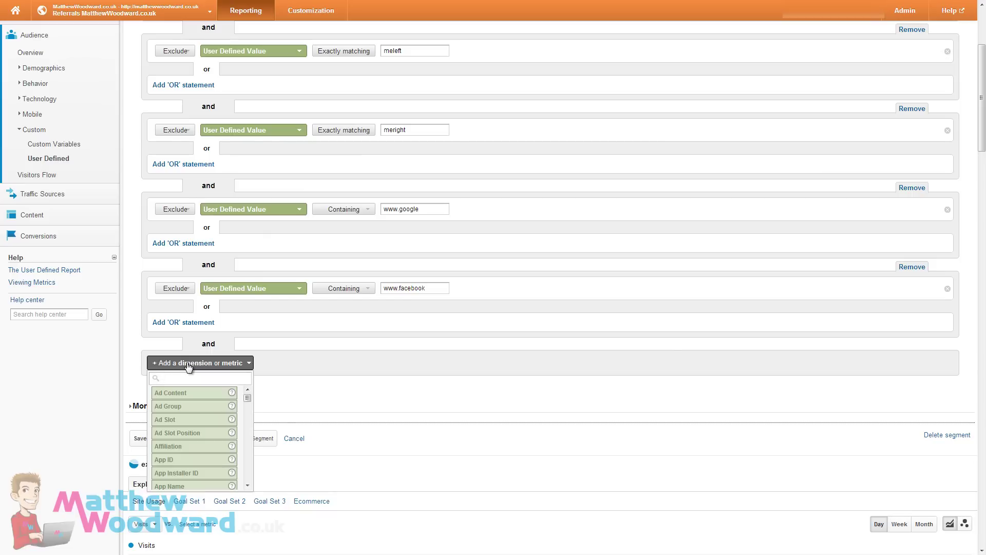
type("user")
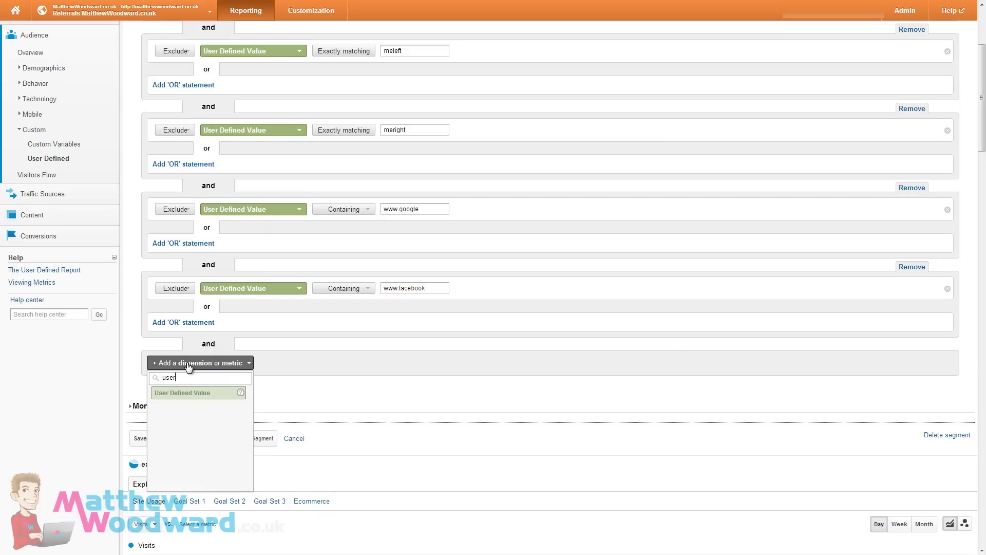
left_click(193, 396)
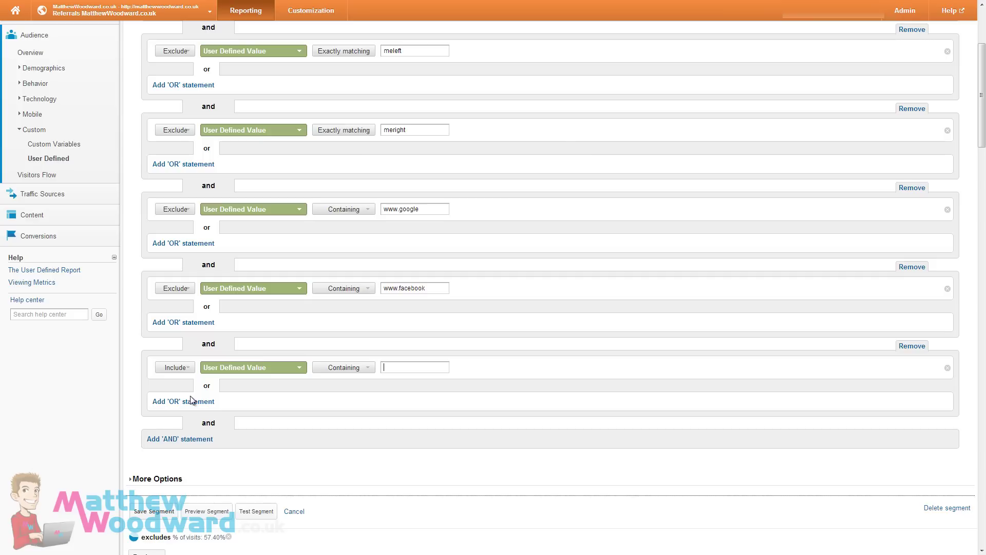
left_click(185, 370)
type("www.inbound")
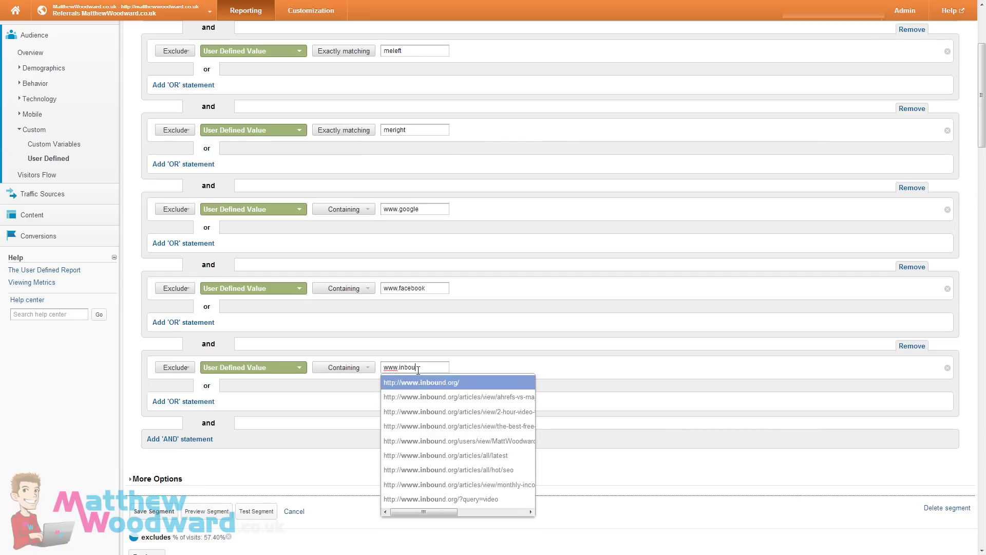
left_click(121, 392)
Step: Preview the segmented report and review the table, now at 10,371 visits
scroll(122, 393, "down", 3)
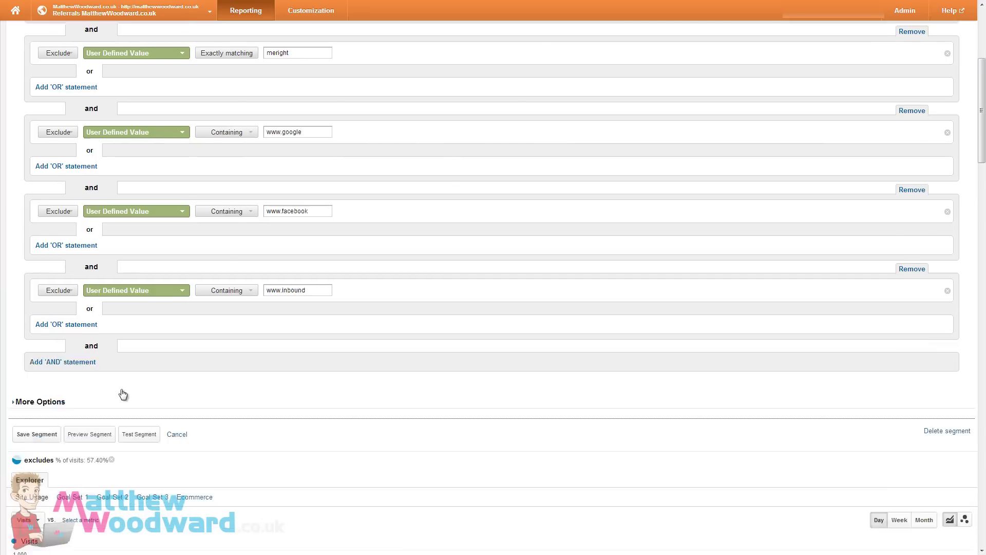
left_click(85, 345)
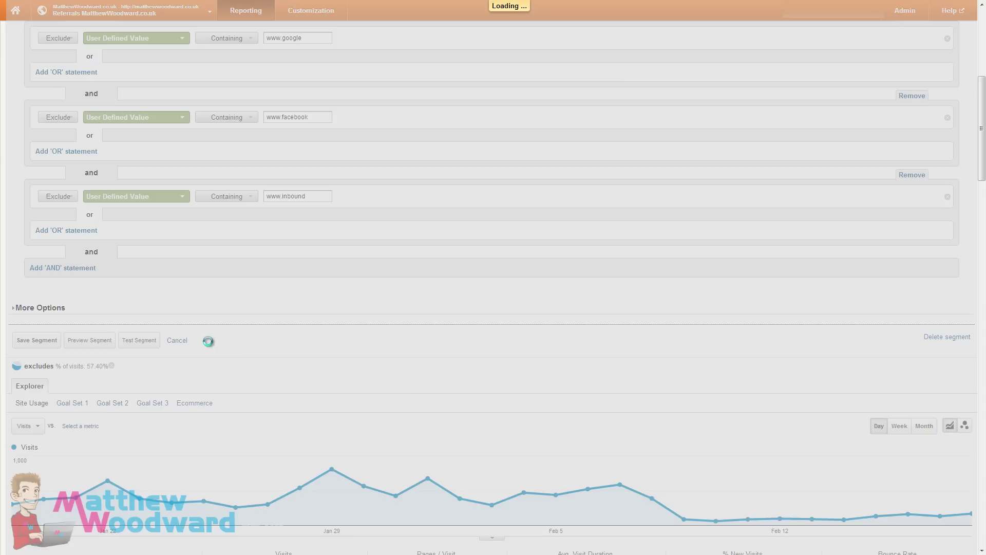
scroll(227, 352, "down", 8)
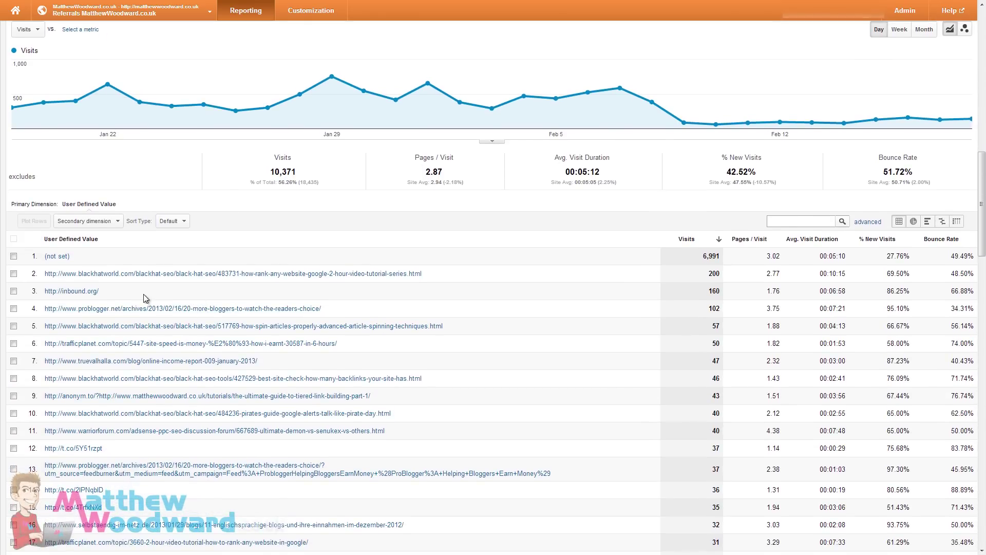
scroll(144, 293, "down", 1)
scroll(72, 285, "down", 1)
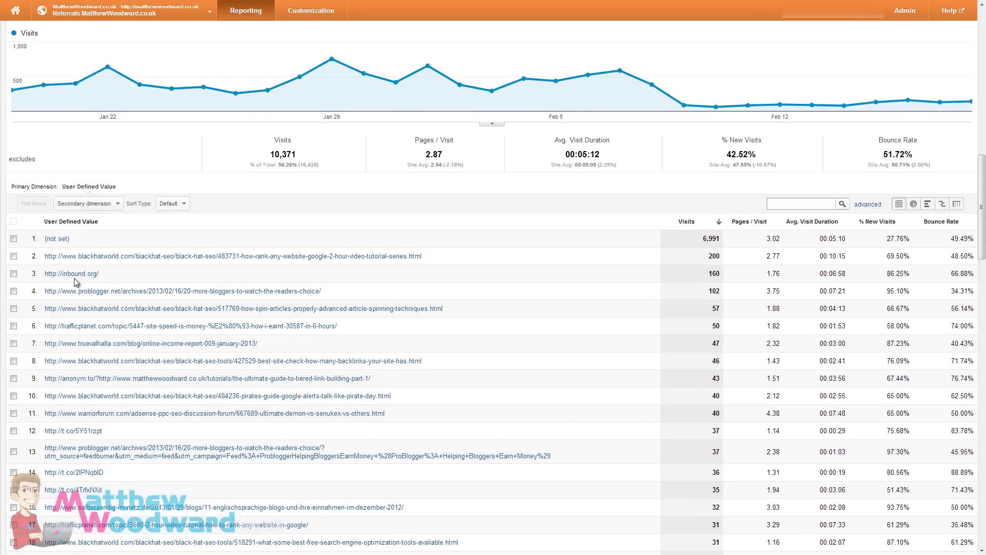
scroll(55, 278, "up", 10)
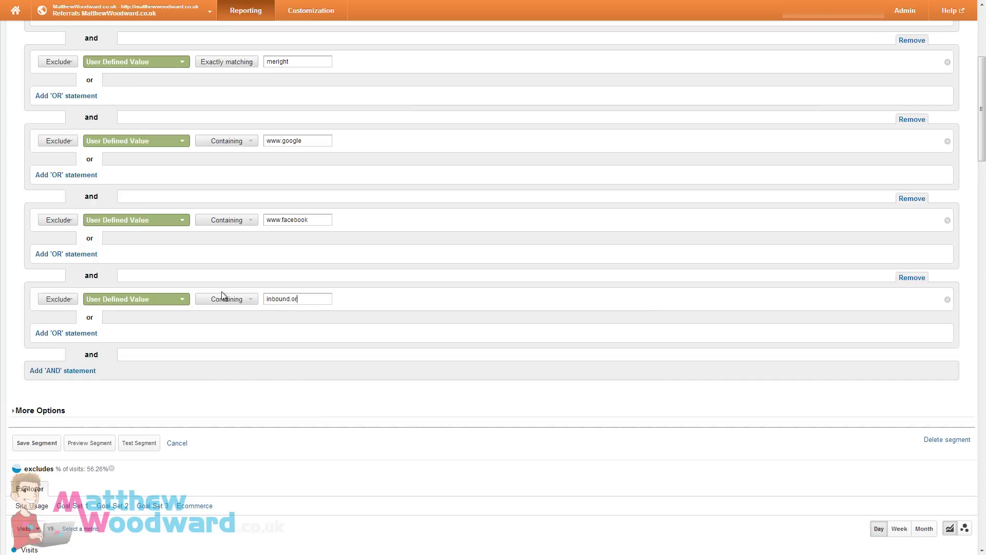
Step: Preview the inbound.org exclusion, confirm visits drop to 10,211, and save the excludes segment
scroll(135, 401, "down", 1)
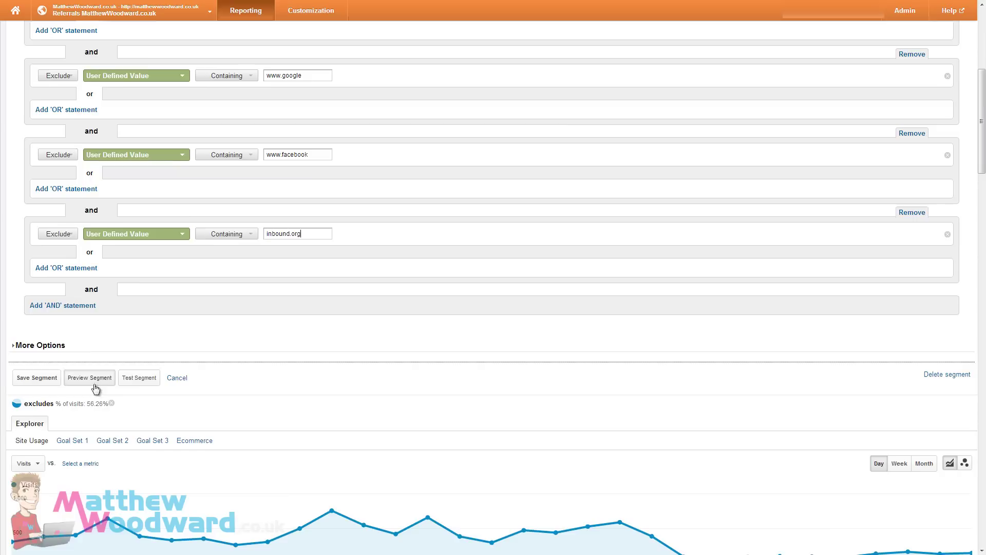
left_click(96, 377)
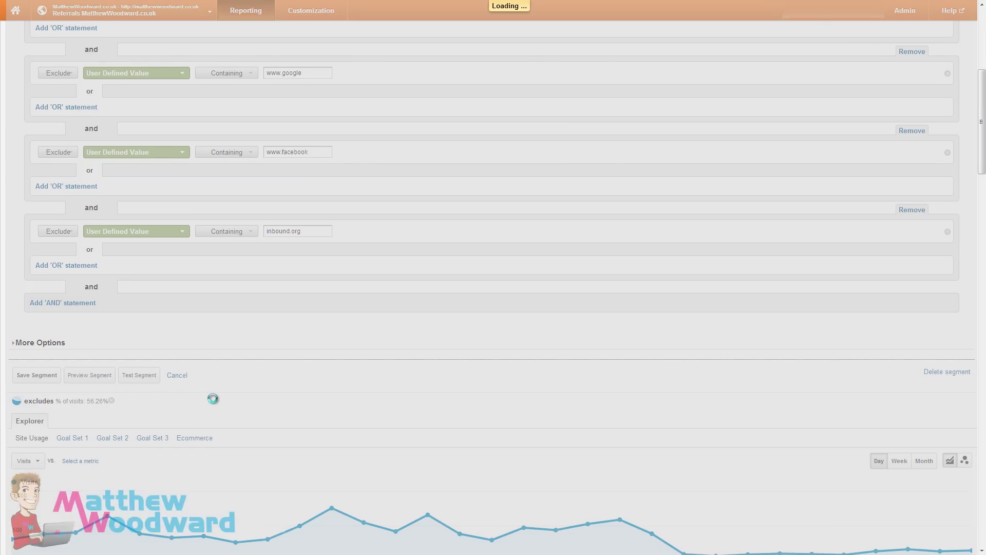
scroll(175, 408, "down", 6)
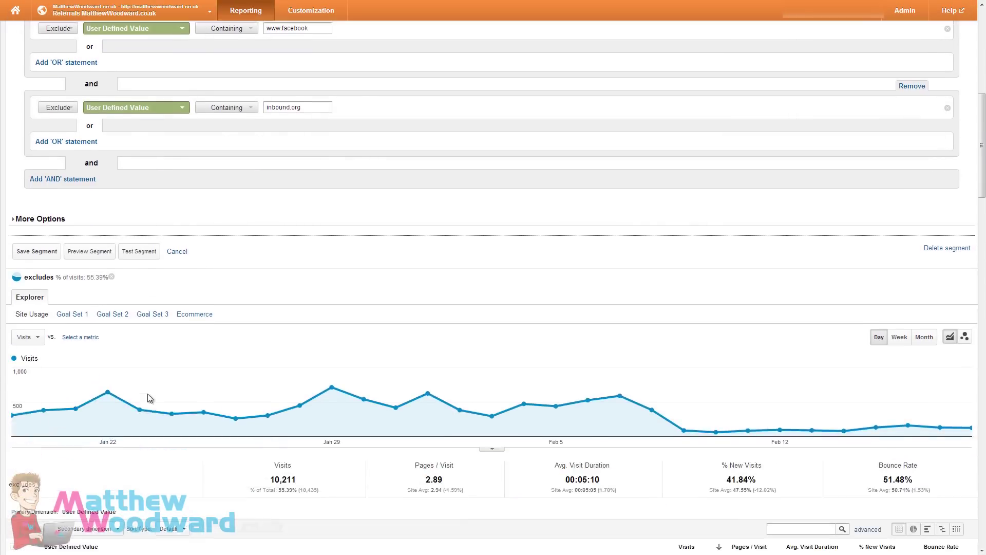
scroll(150, 397, "down", 4)
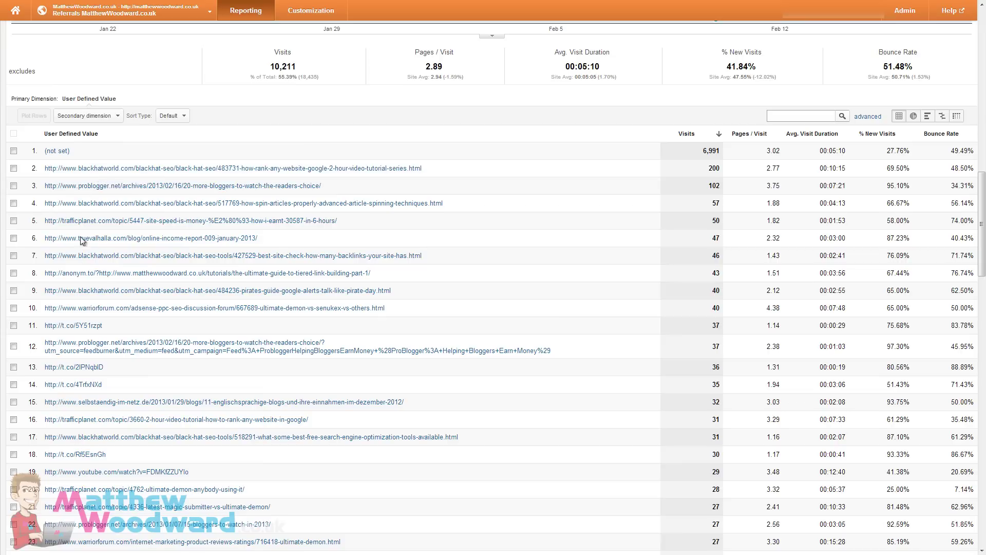
scroll(99, 412, "up", 9)
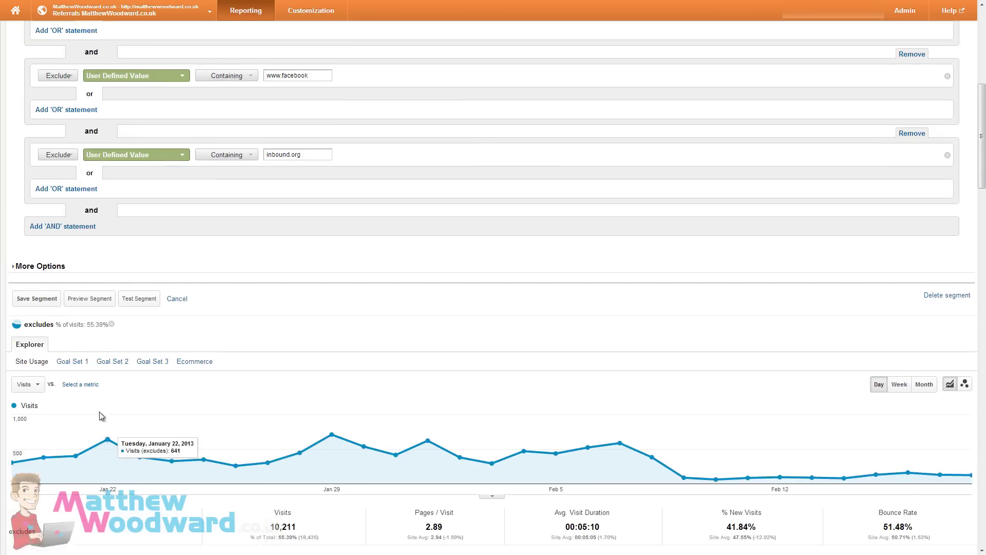
scroll(99, 412, "up", 6)
scroll(178, 321, "down", 2)
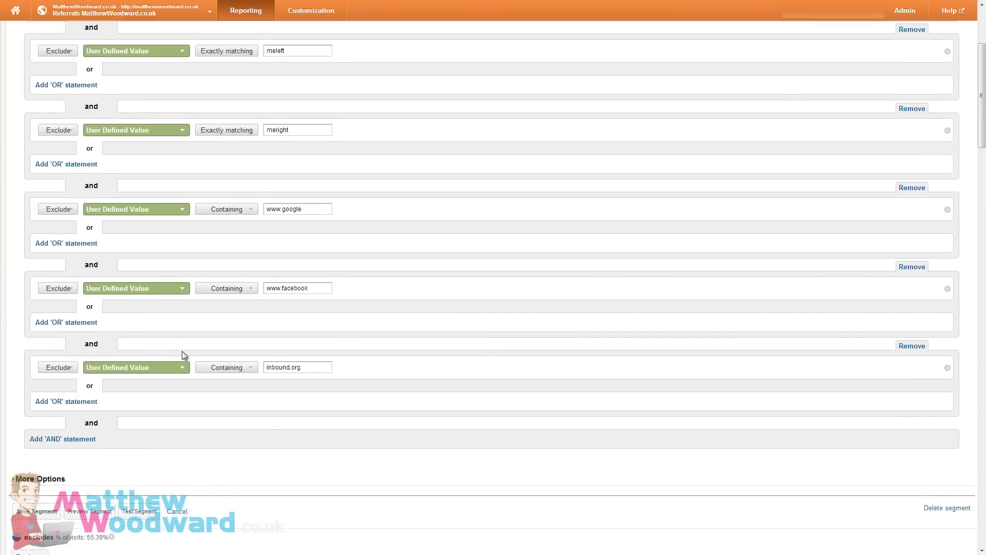
scroll(184, 356, "down", 3)
left_click(30, 381)
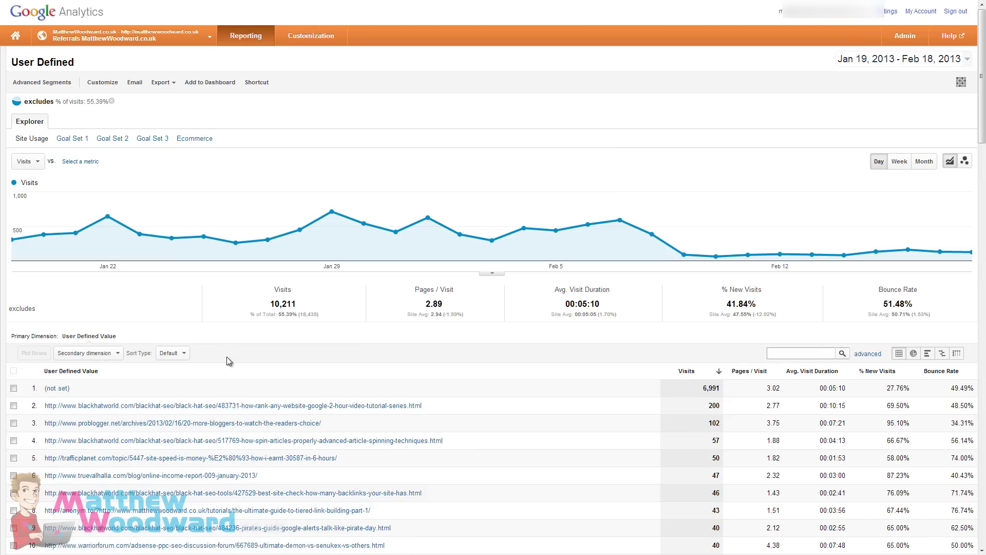
Step: Scroll the User Defined Value table, led by (not set) at 6,991 visits
scroll(227, 356, "down", 4)
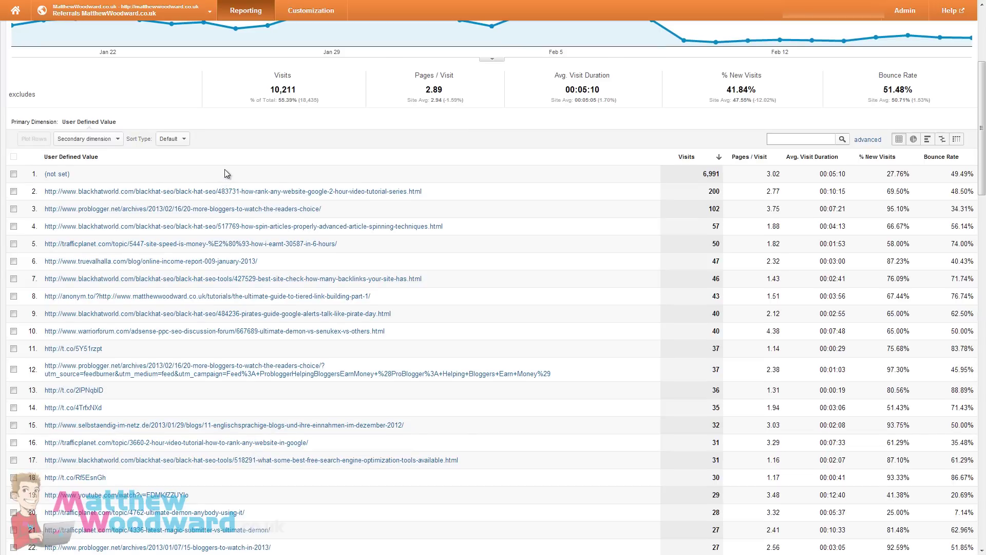
scroll(224, 170, "down", 2)
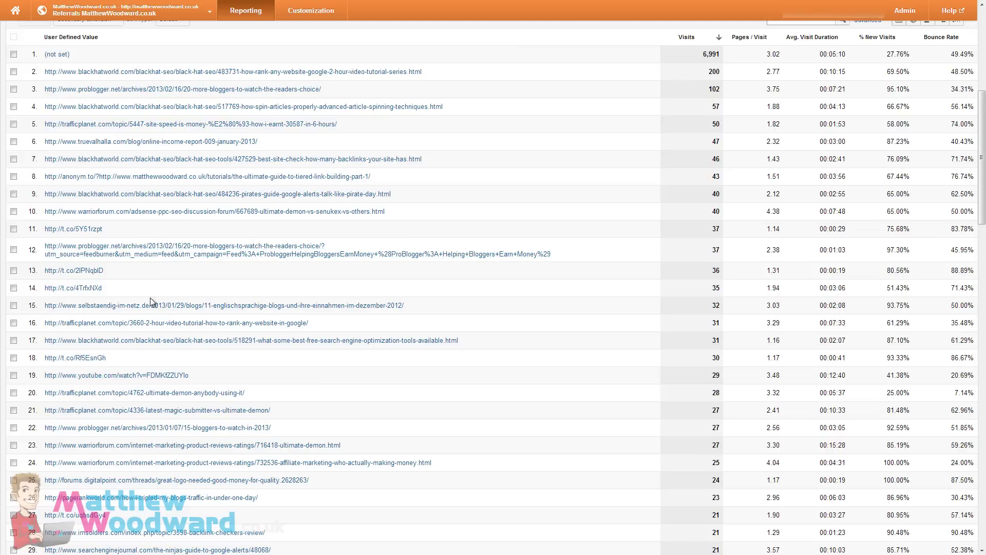
scroll(286, 372, "down", 3)
scroll(321, 445, "up", 9)
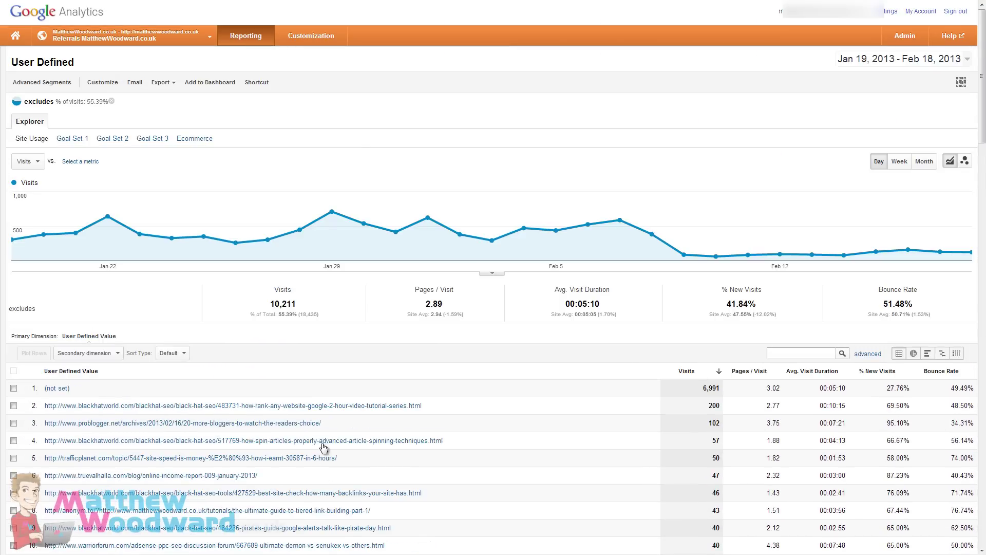